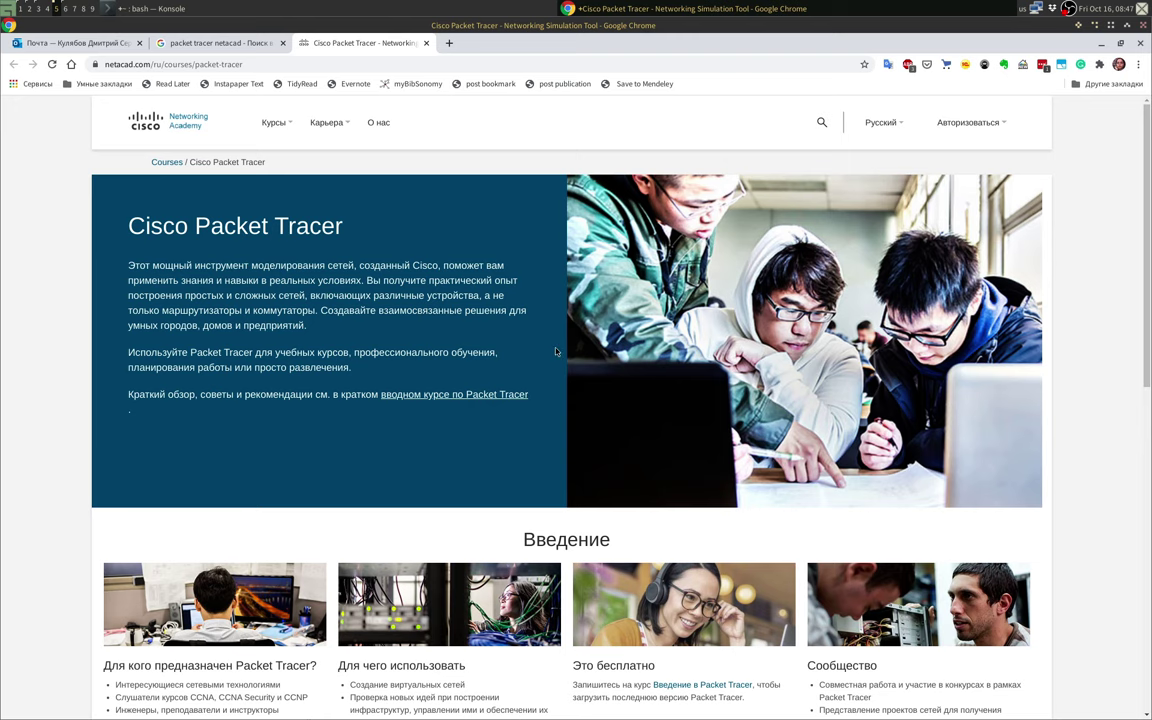
# Step: Scroll to the course cards and open the Intro to Packet Tracer course details
pyautogui.scroll(-8, 246, 432)
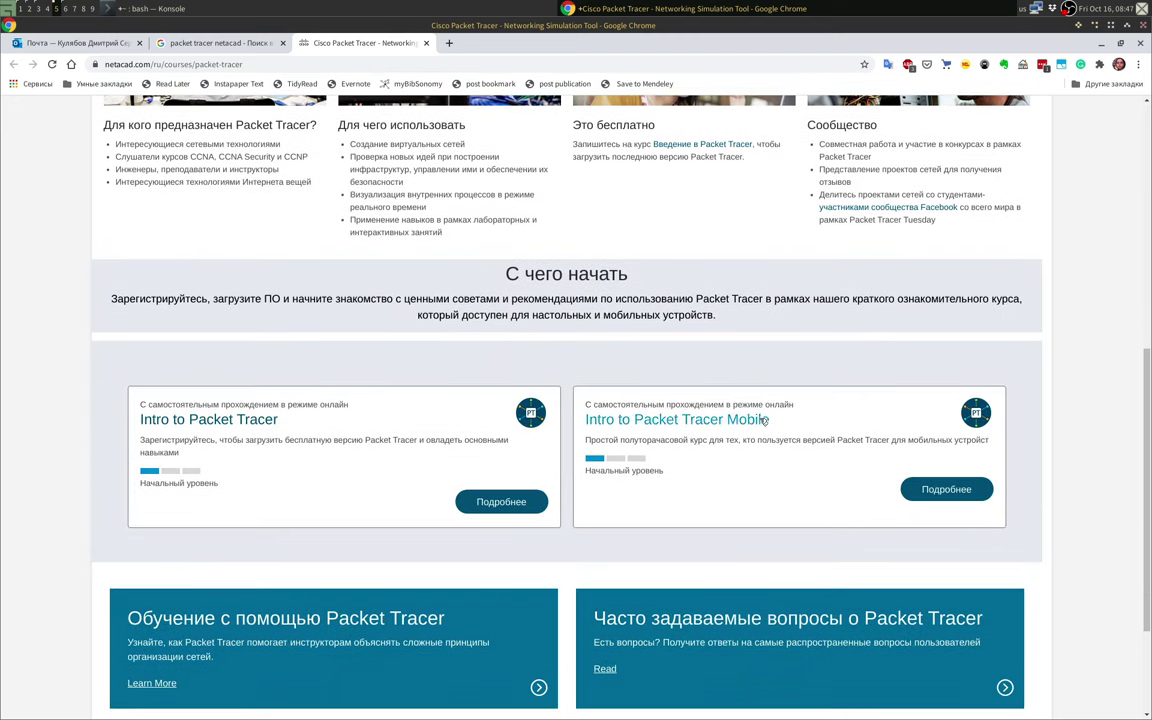
pyautogui.scroll(-2, 600, 425)
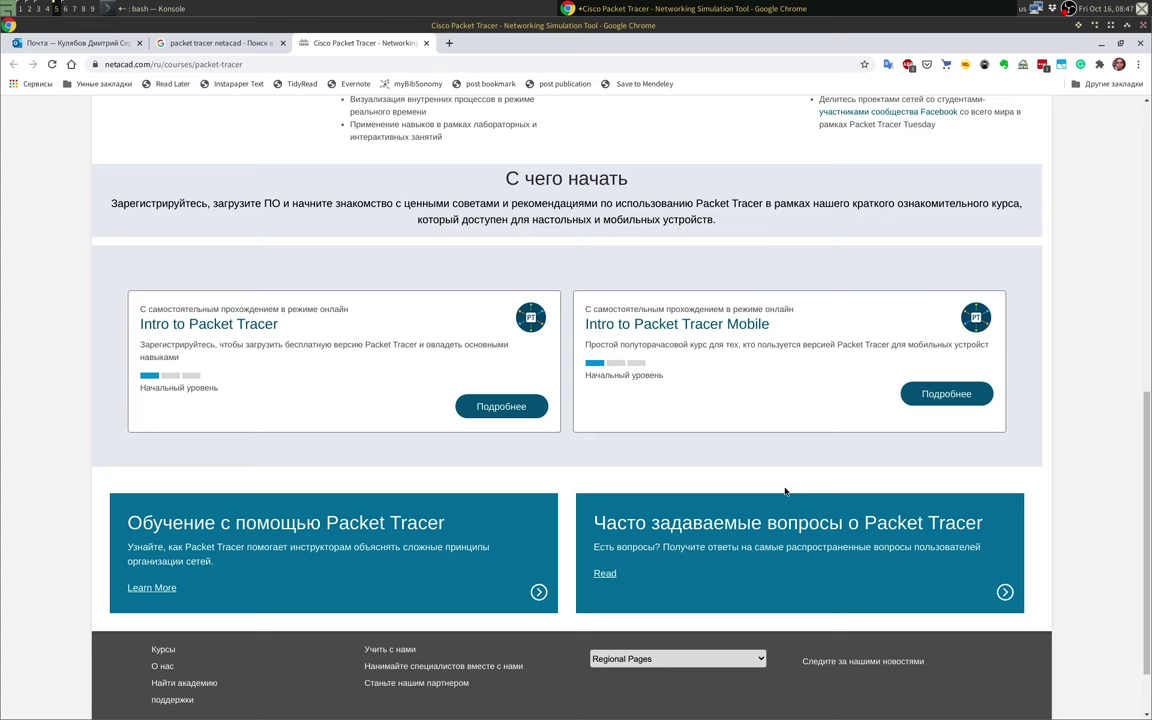
pyautogui.click(495, 406)
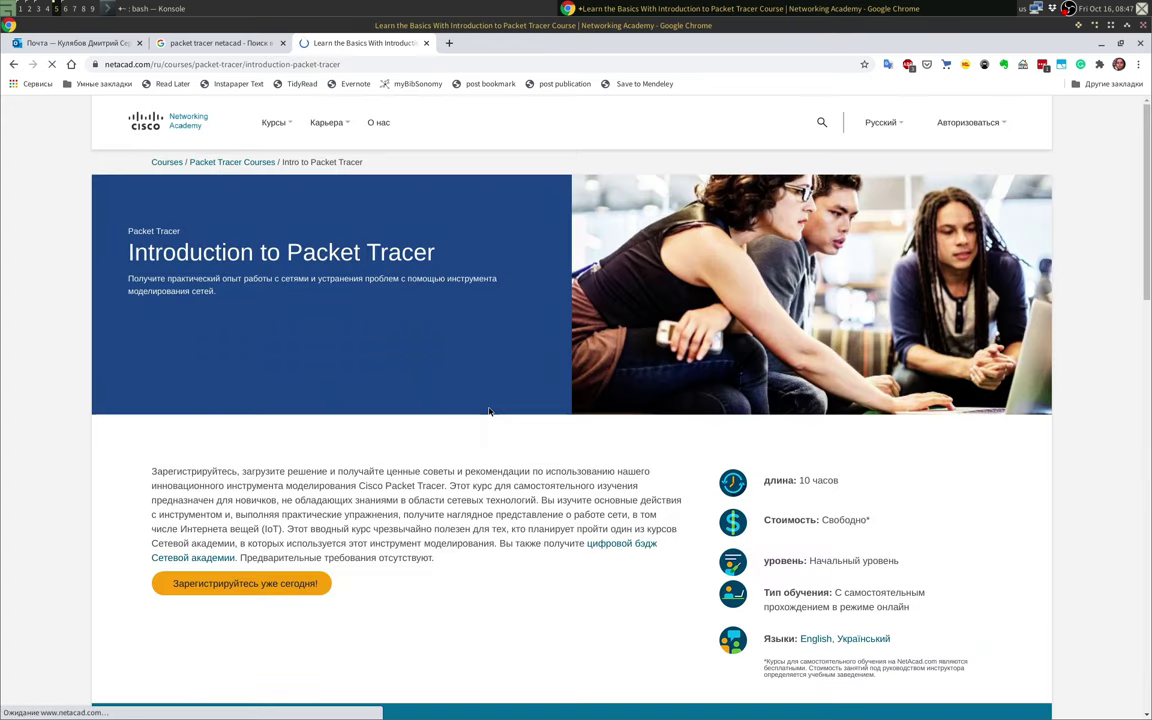
# Step: Start enrolling today and choose the English version of the course
pyautogui.click(237, 585)
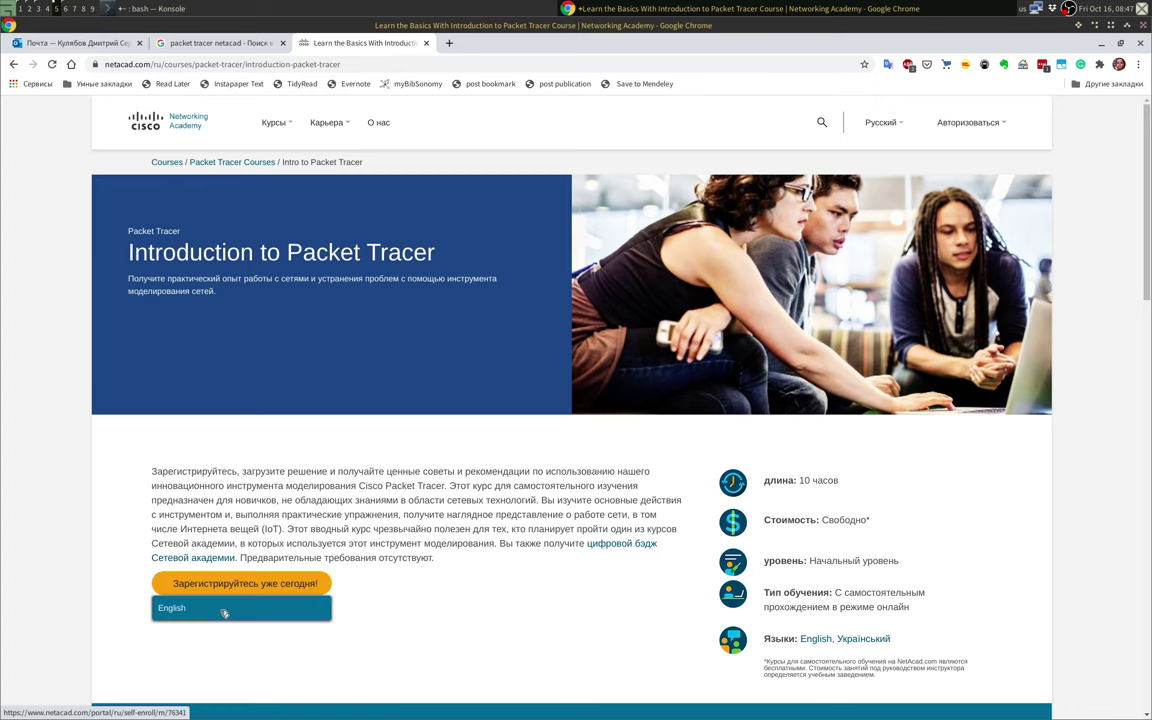
pyautogui.scroll(-3, 480, 635)
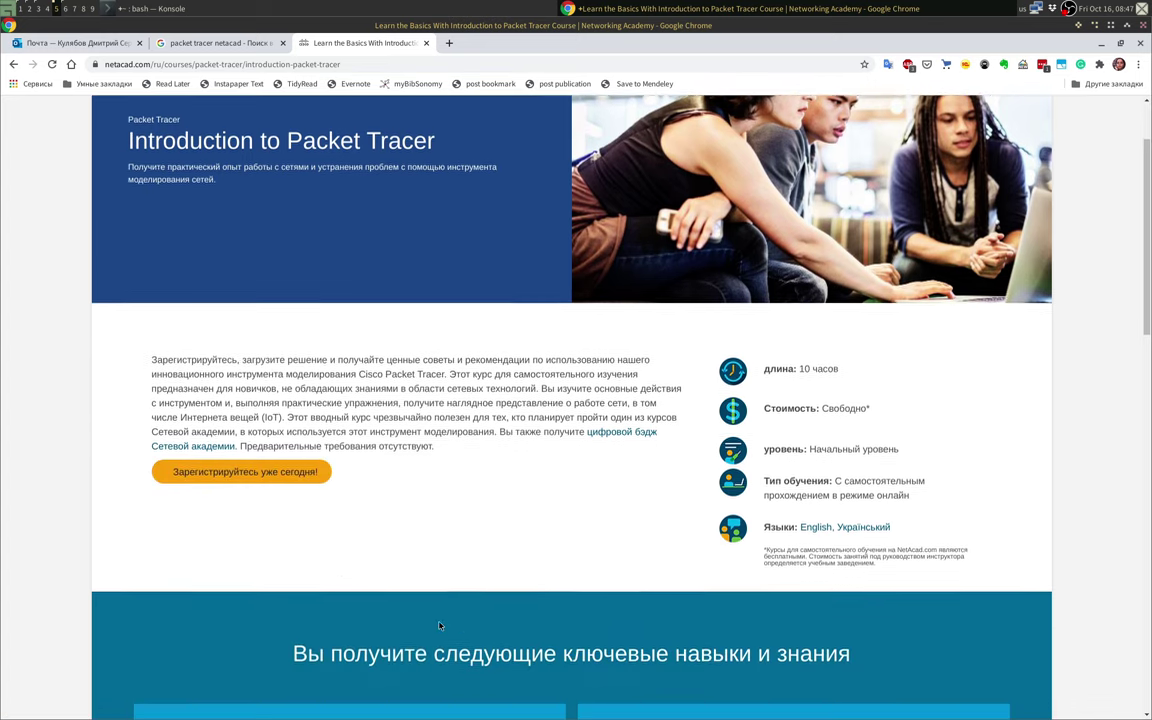
pyautogui.moveTo(239, 455)
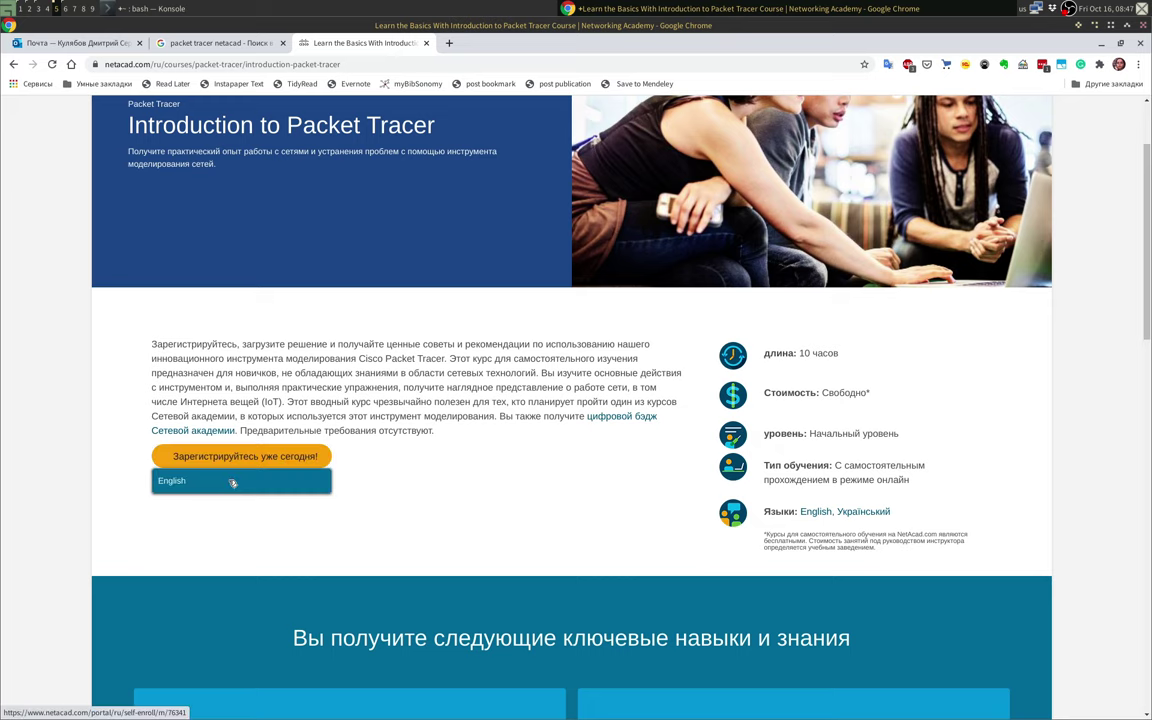
pyautogui.click(210, 480)
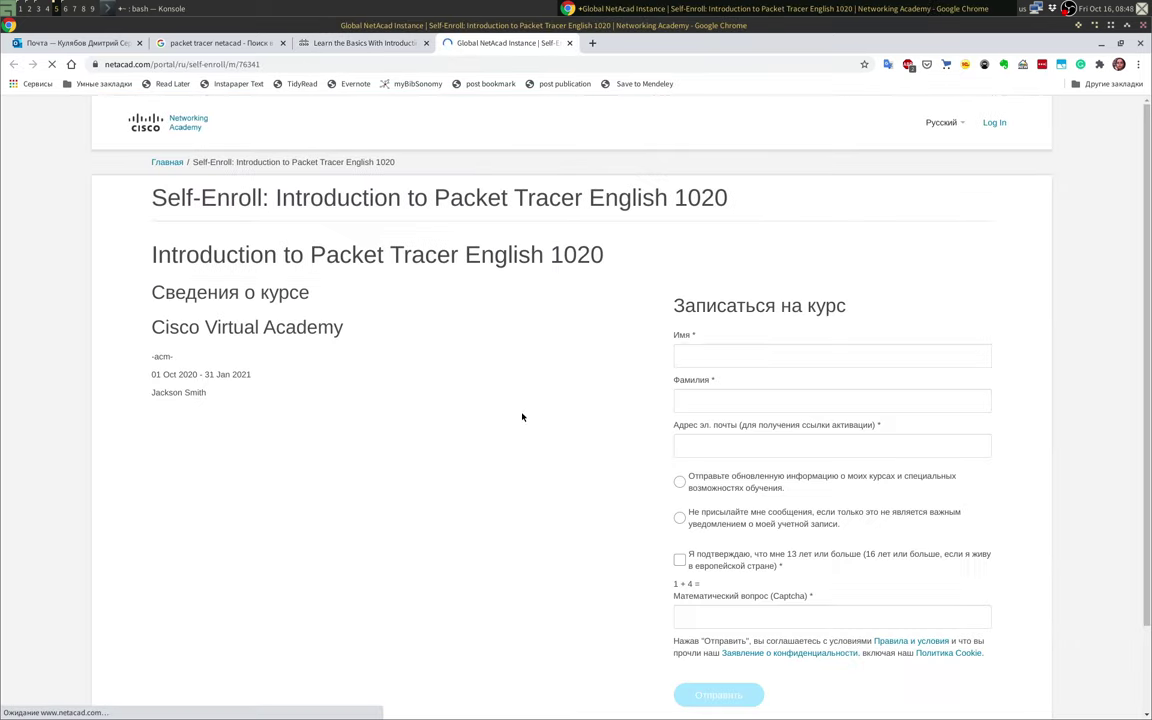
# Step: Enter the first and last name, and pick the e-mail address from autofill
pyautogui.click(697, 348)
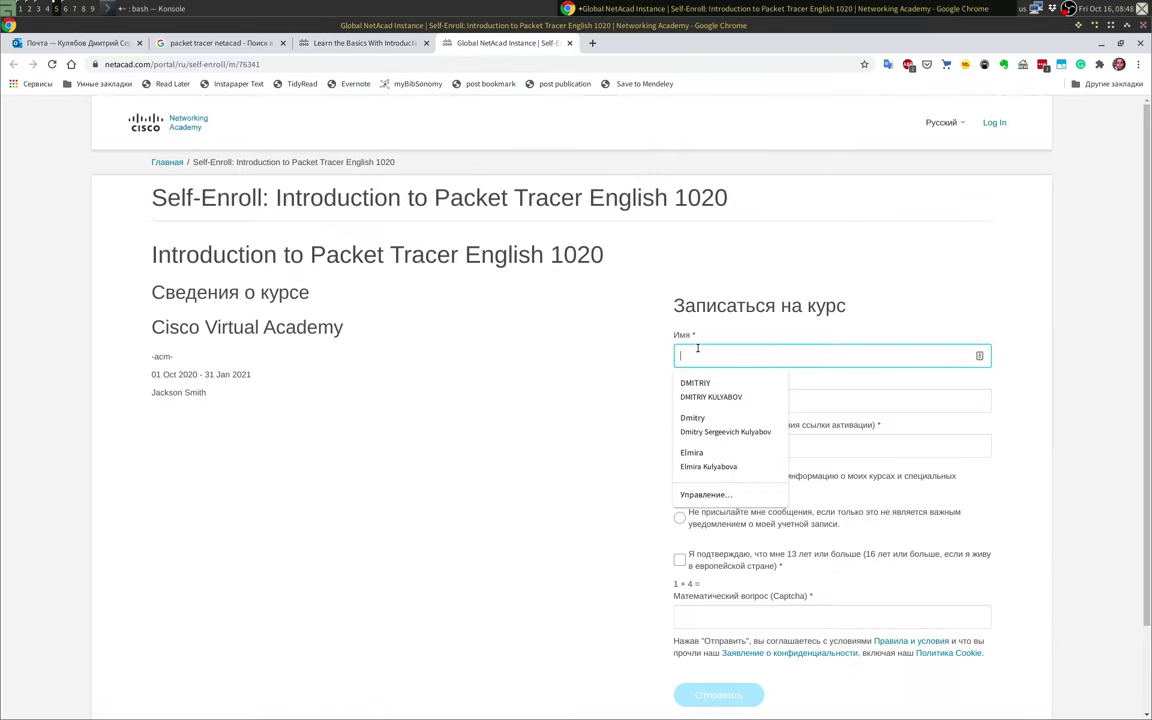
pyautogui.click(535, 288)
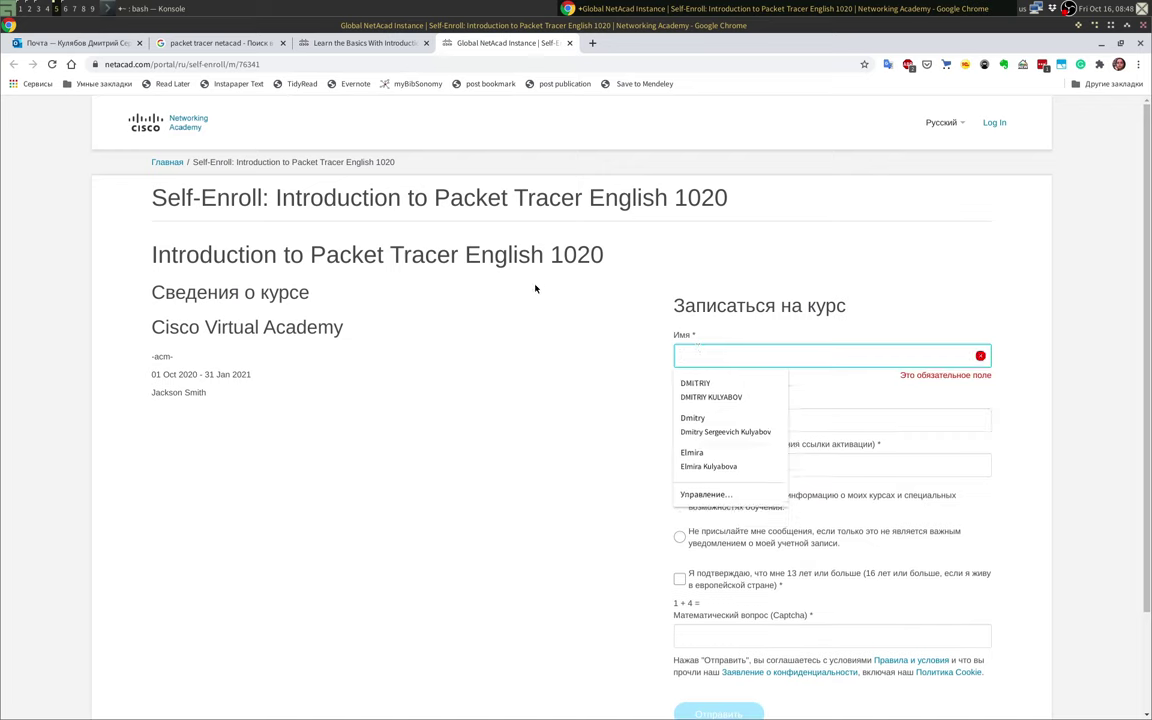
pyautogui.click(773, 353)
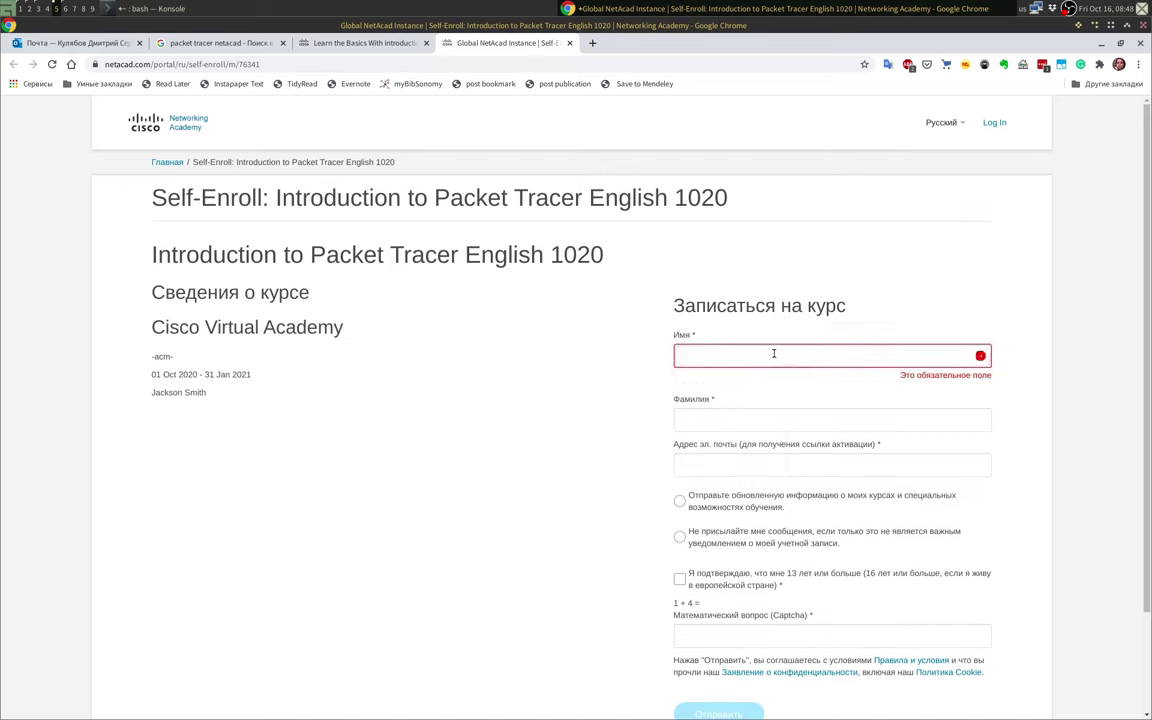
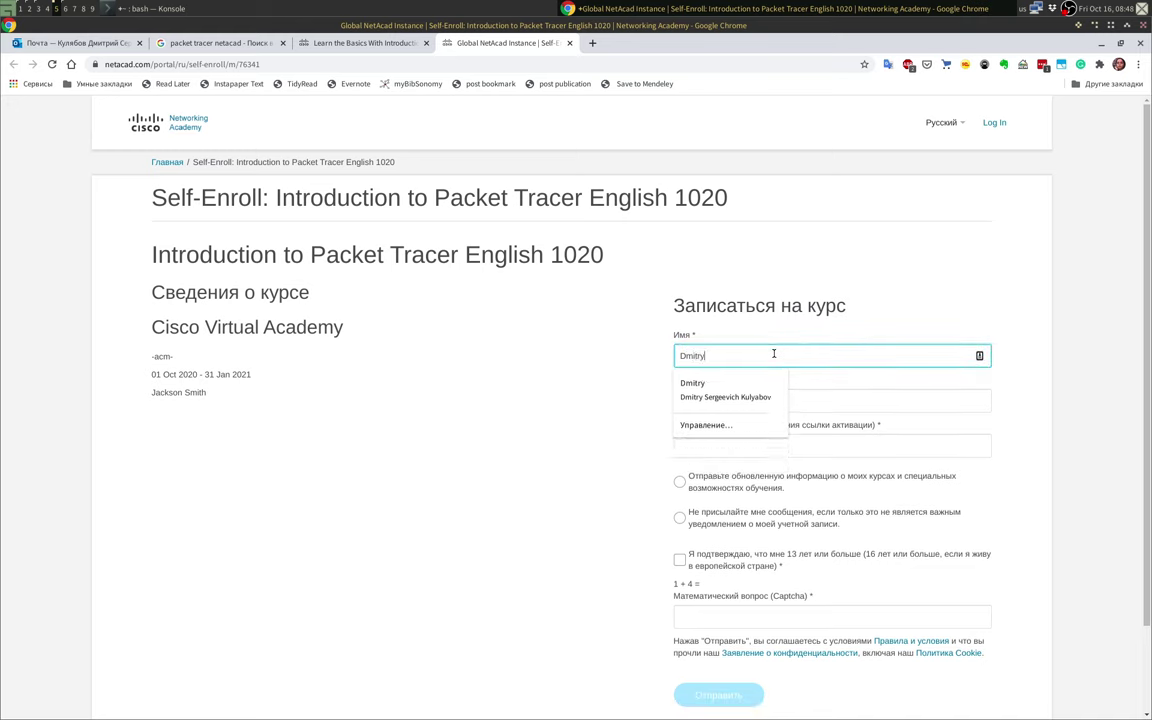
pyautogui.press('Tab')
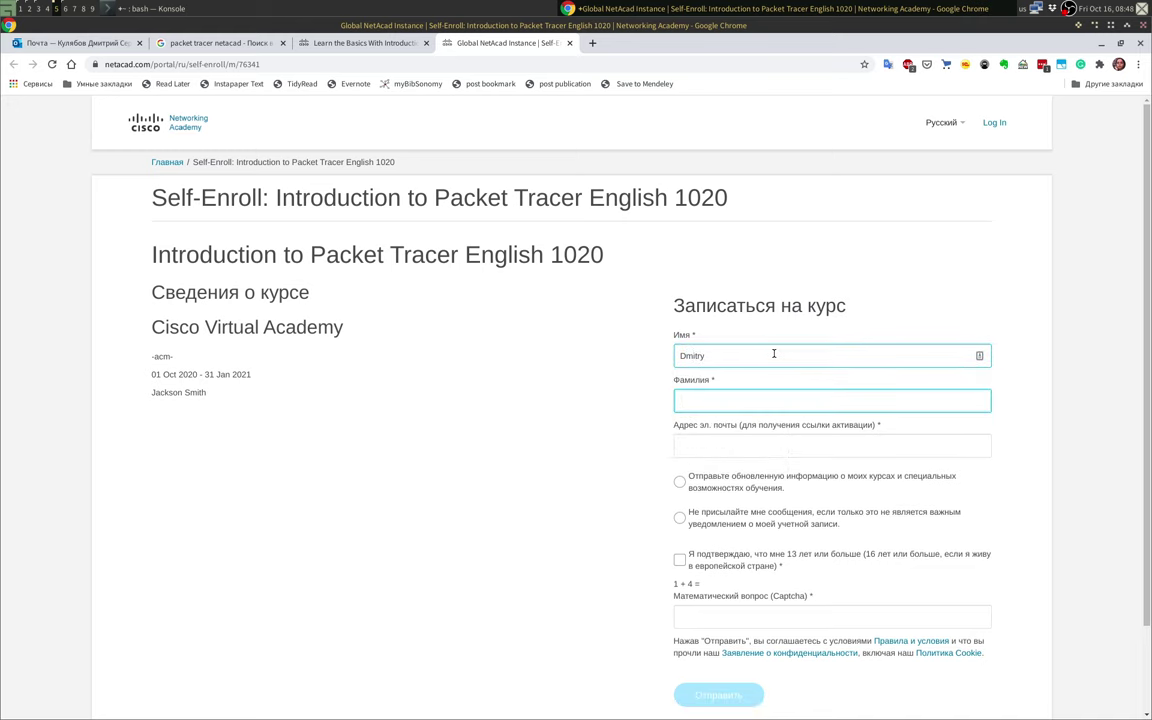
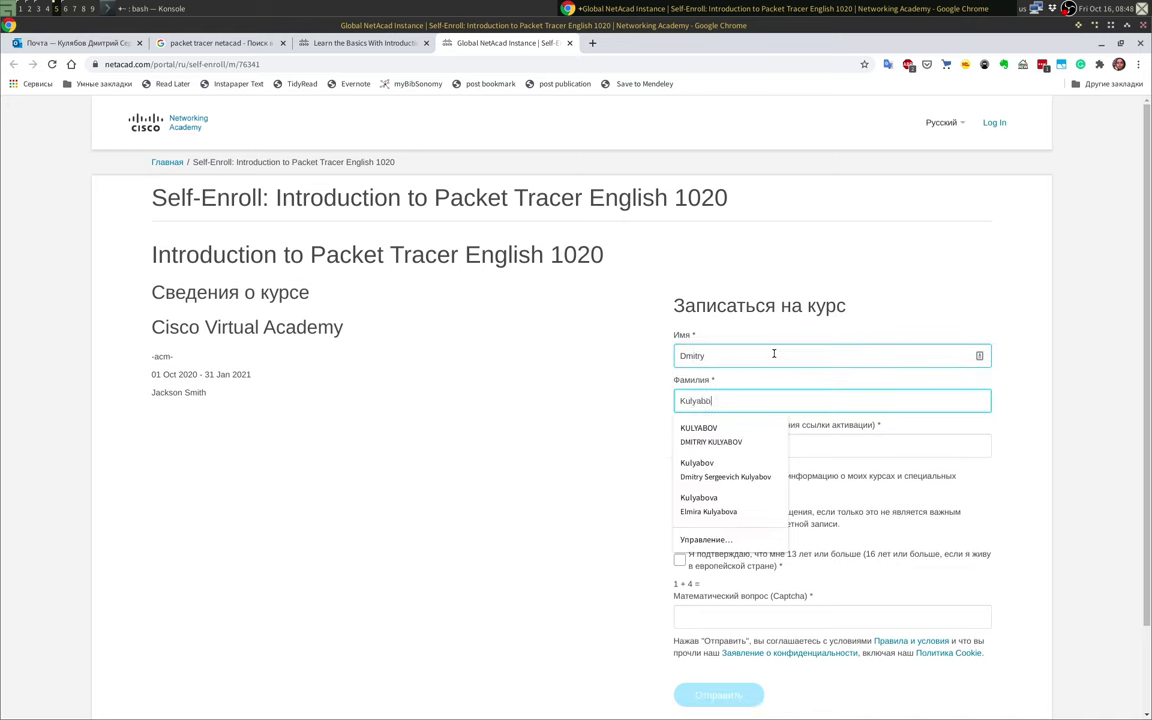
pyautogui.click(600, 388)
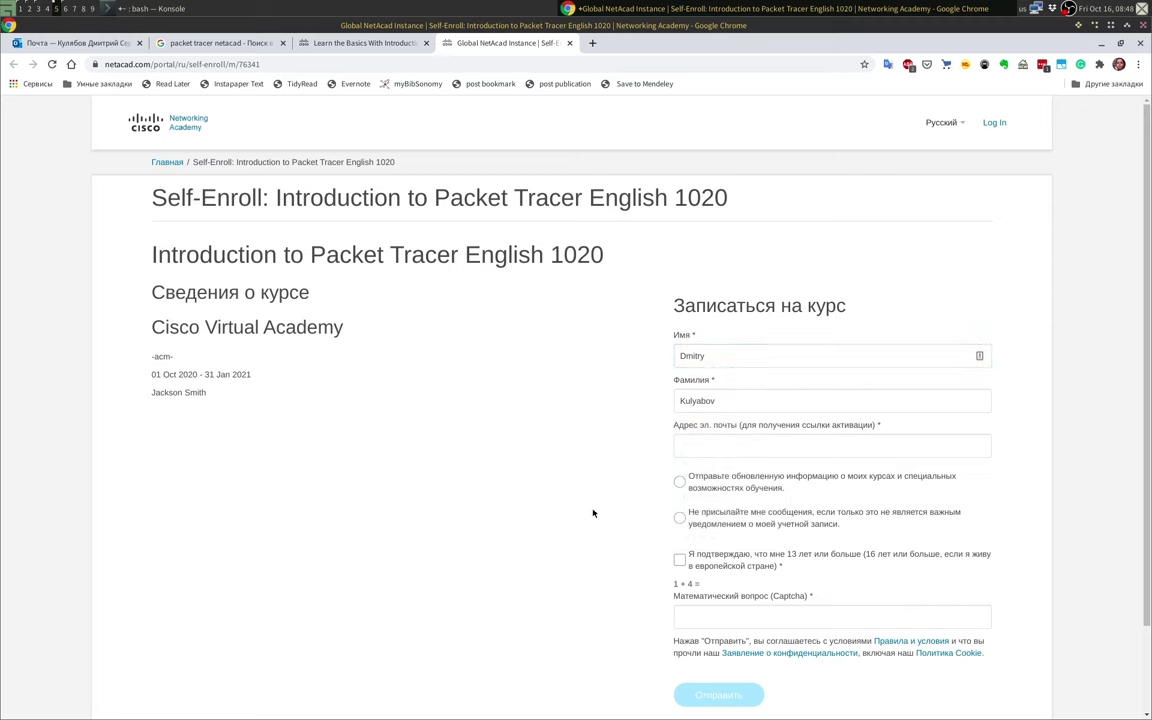
pyautogui.click(755, 442)
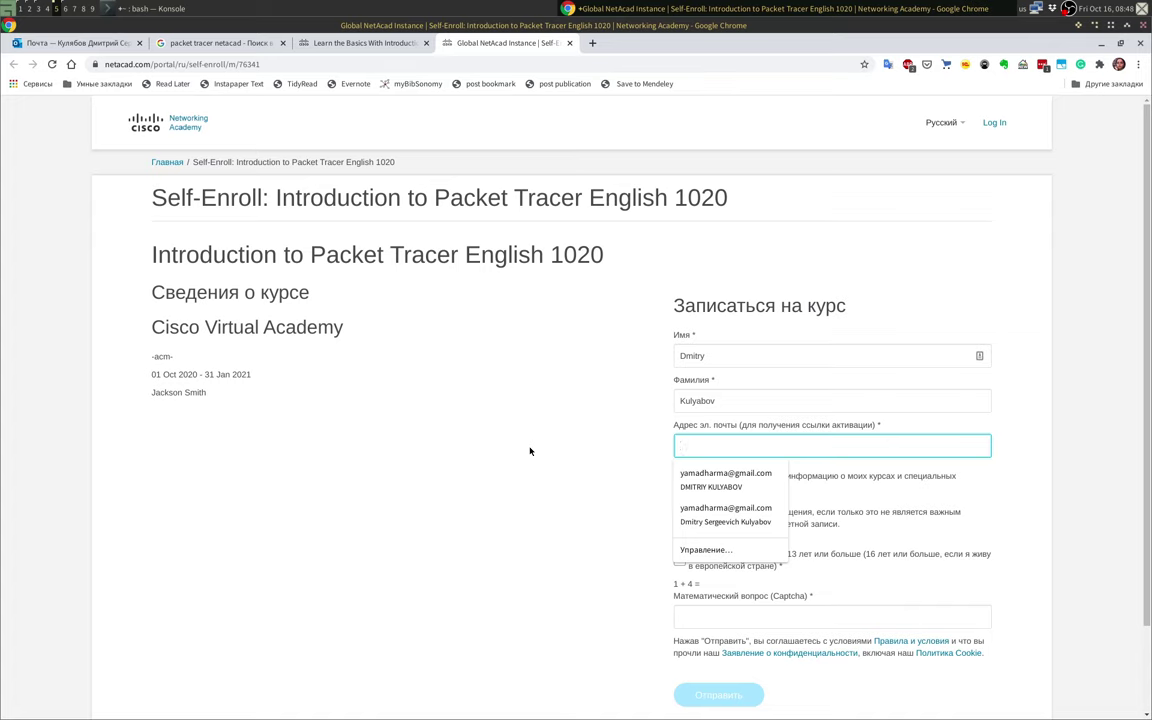
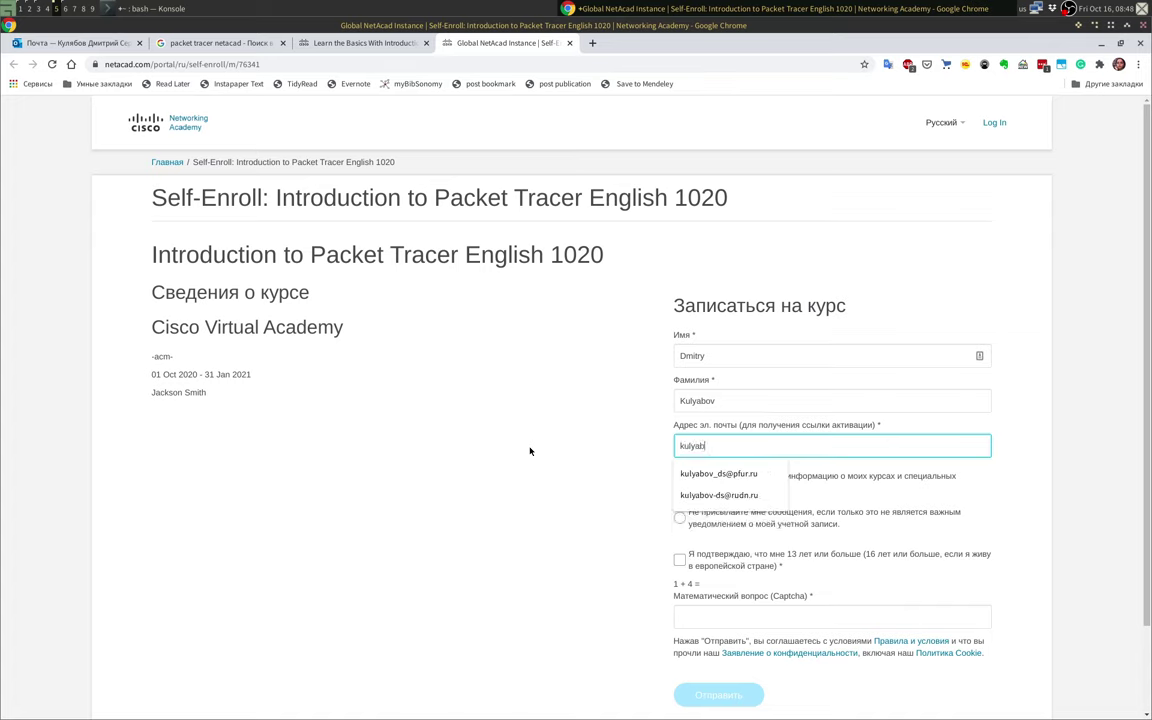
pyautogui.press('Down')
pyautogui.press('Return')
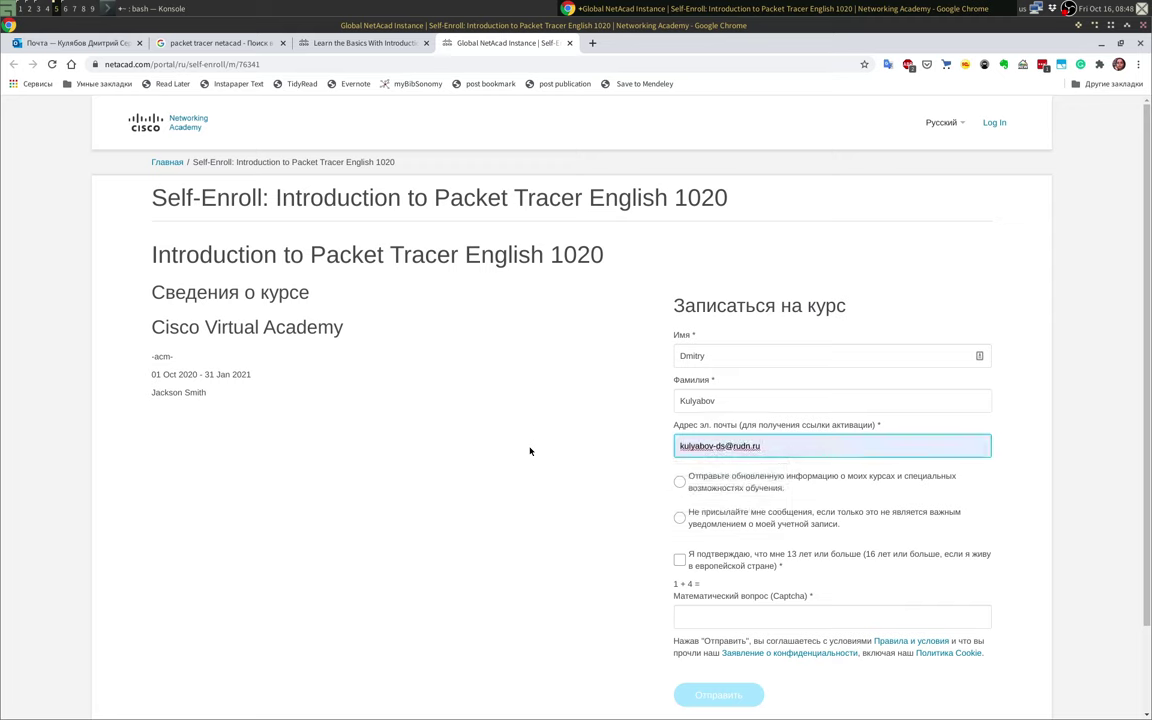
# Step: Opt out of messages, confirm age 13+, answer 5 to the captcha, and submit
pyautogui.click(679, 481)
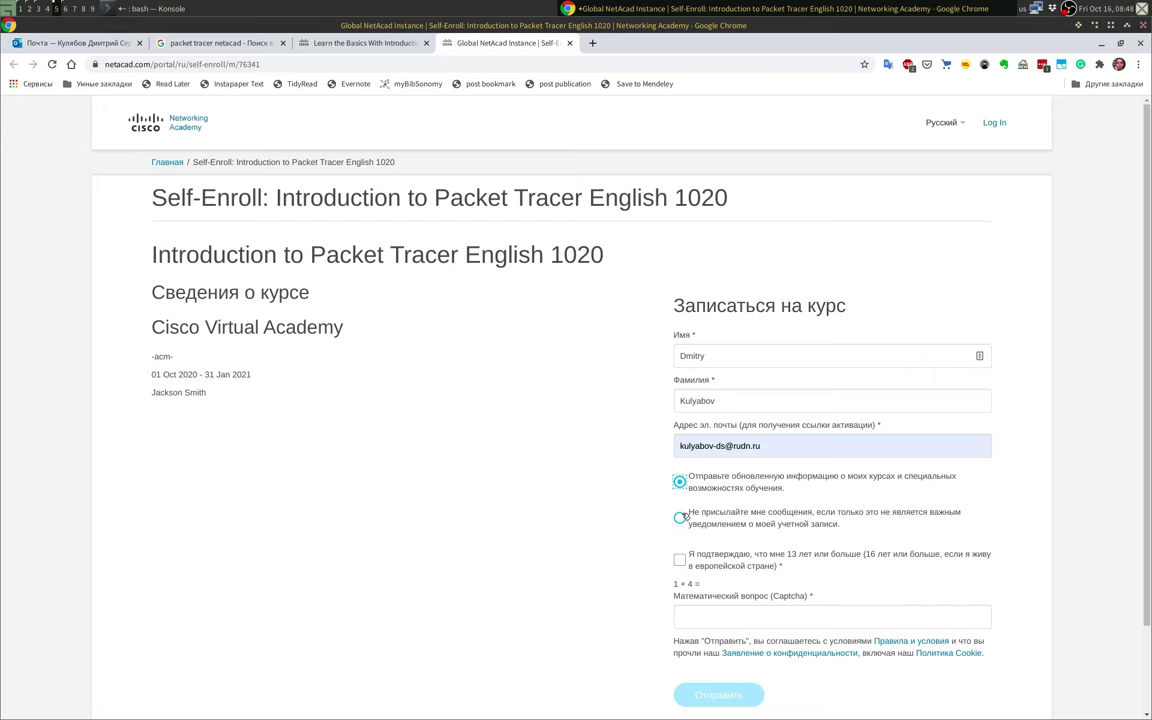
pyautogui.click(679, 517)
pyautogui.click(681, 558)
pyautogui.scroll(-1, 780, 580)
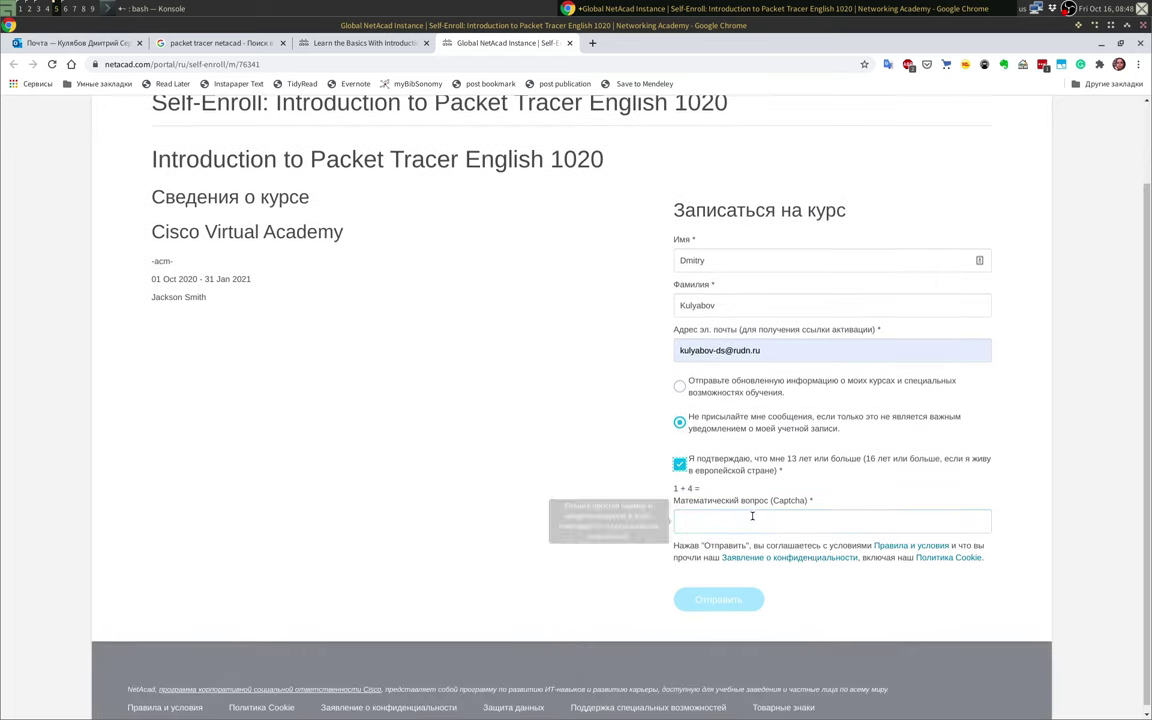
pyautogui.click(745, 520)
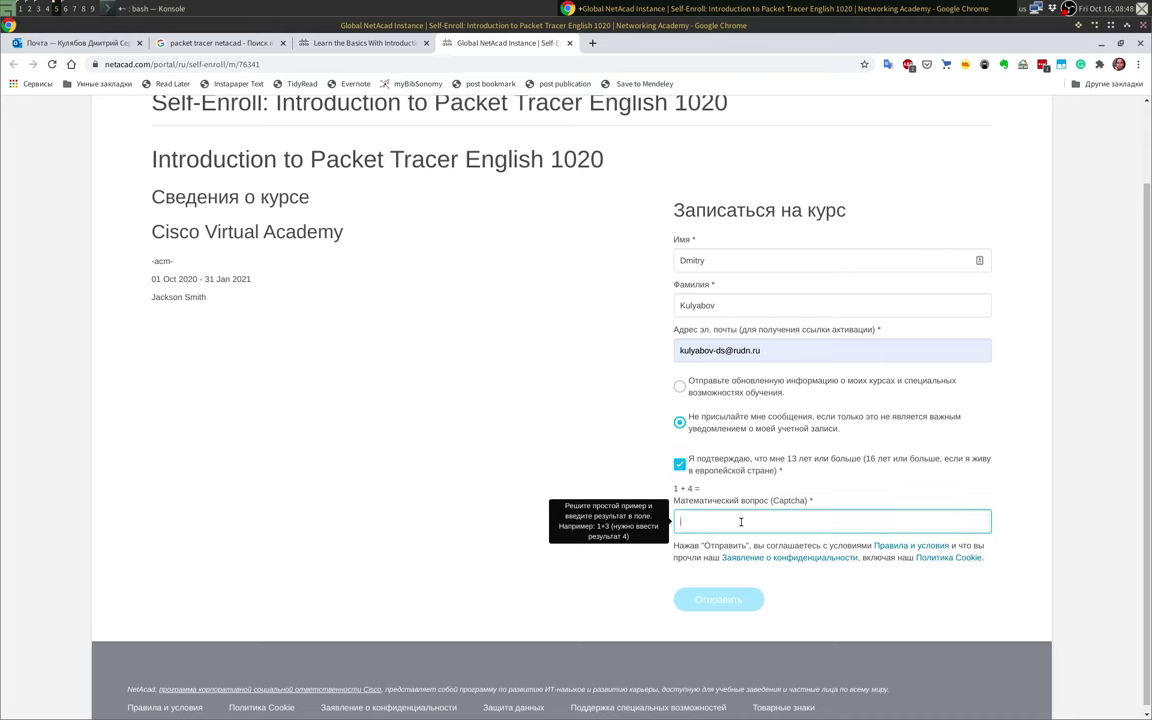
pyautogui.write('5')
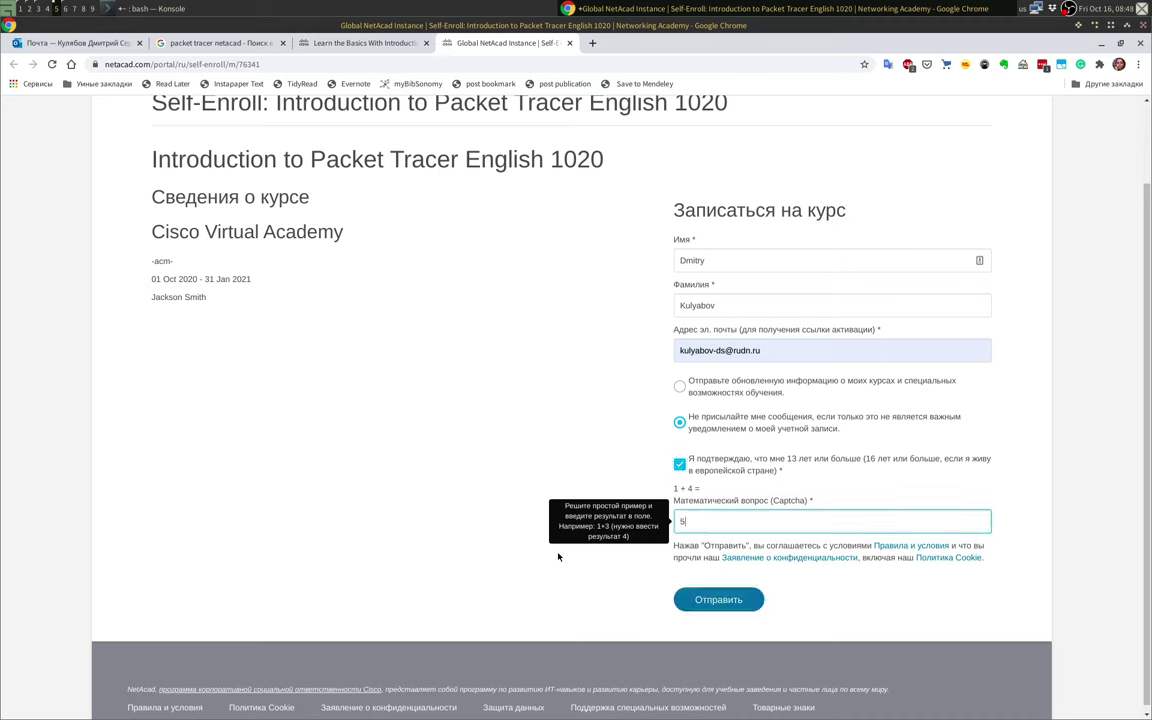
pyautogui.click(733, 603)
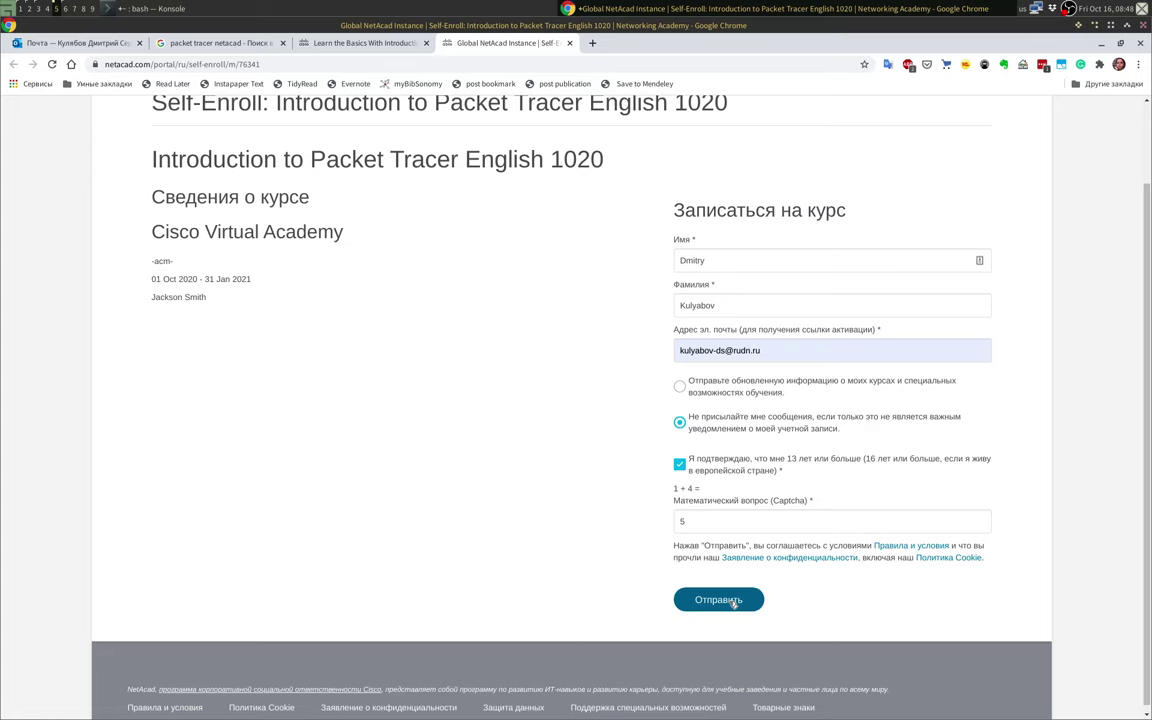
pyautogui.click(731, 604)
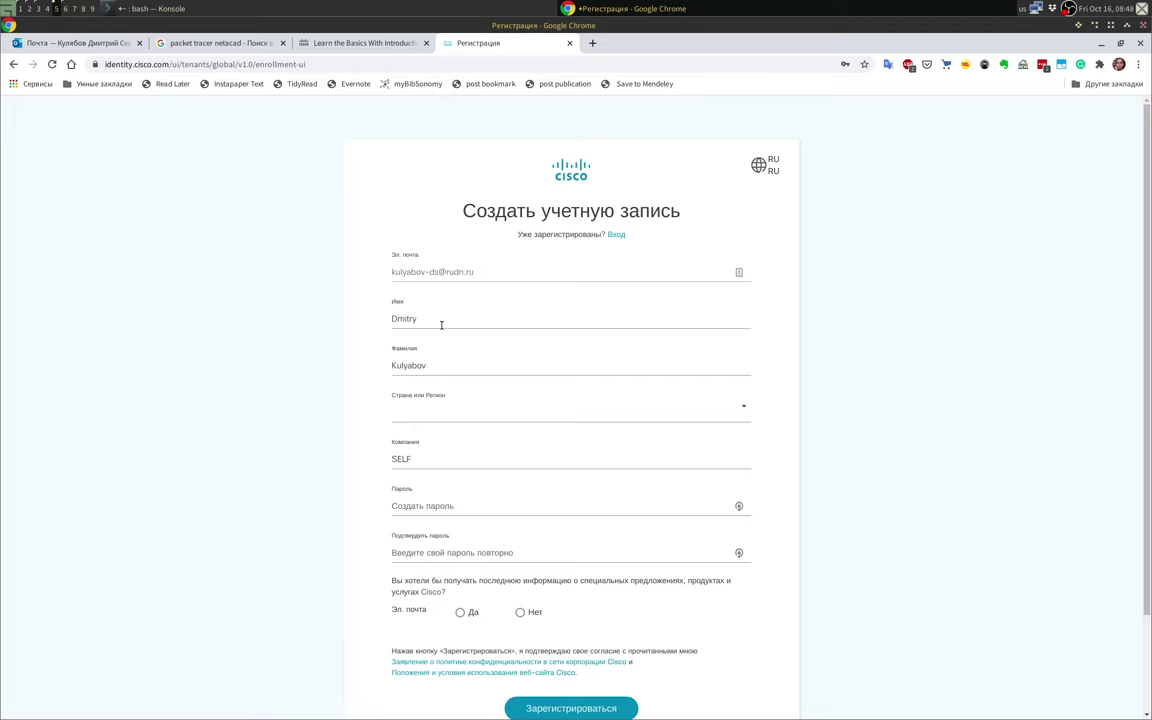
# Step: Set the country or region to Россия by searching 'Рос'
pyautogui.click(453, 414)
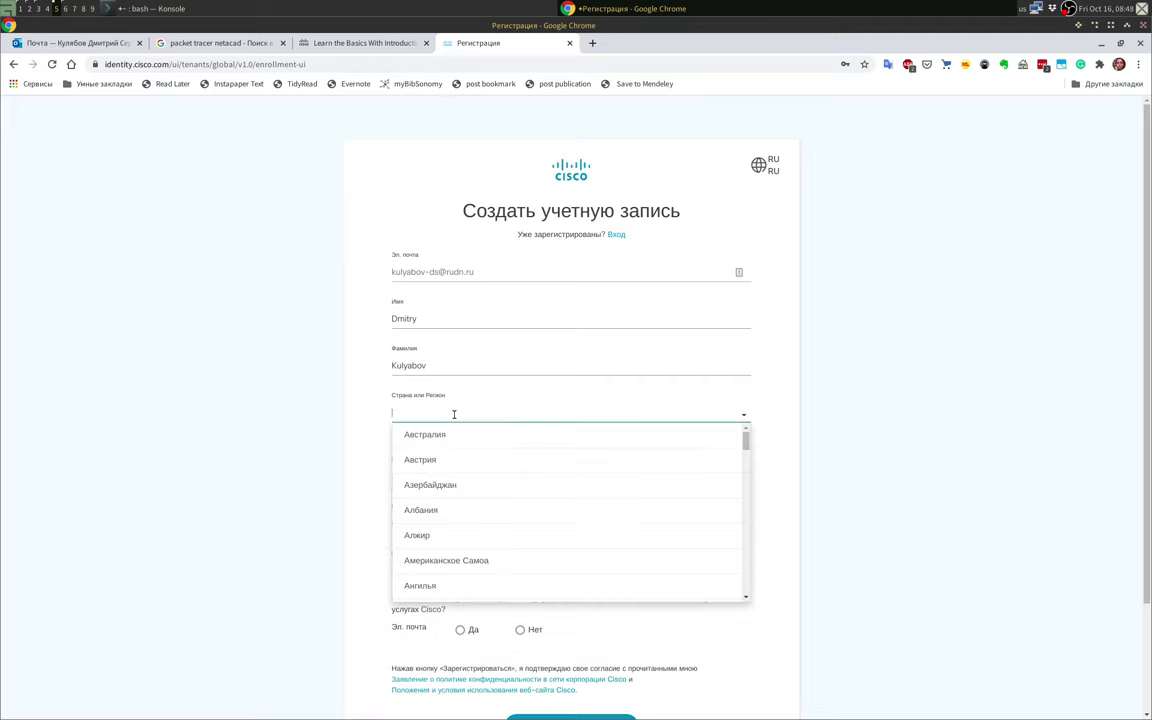
pyautogui.hotkey('alt', 'shift')
pyautogui.write('Ро')
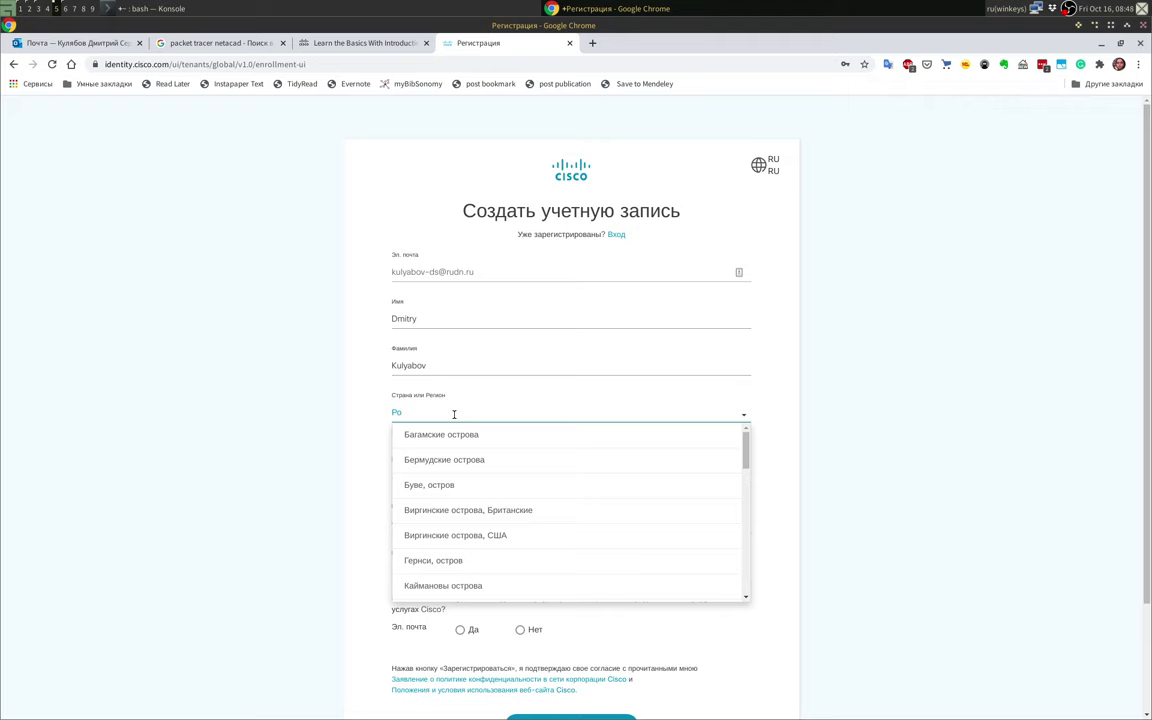
pyautogui.write('с')
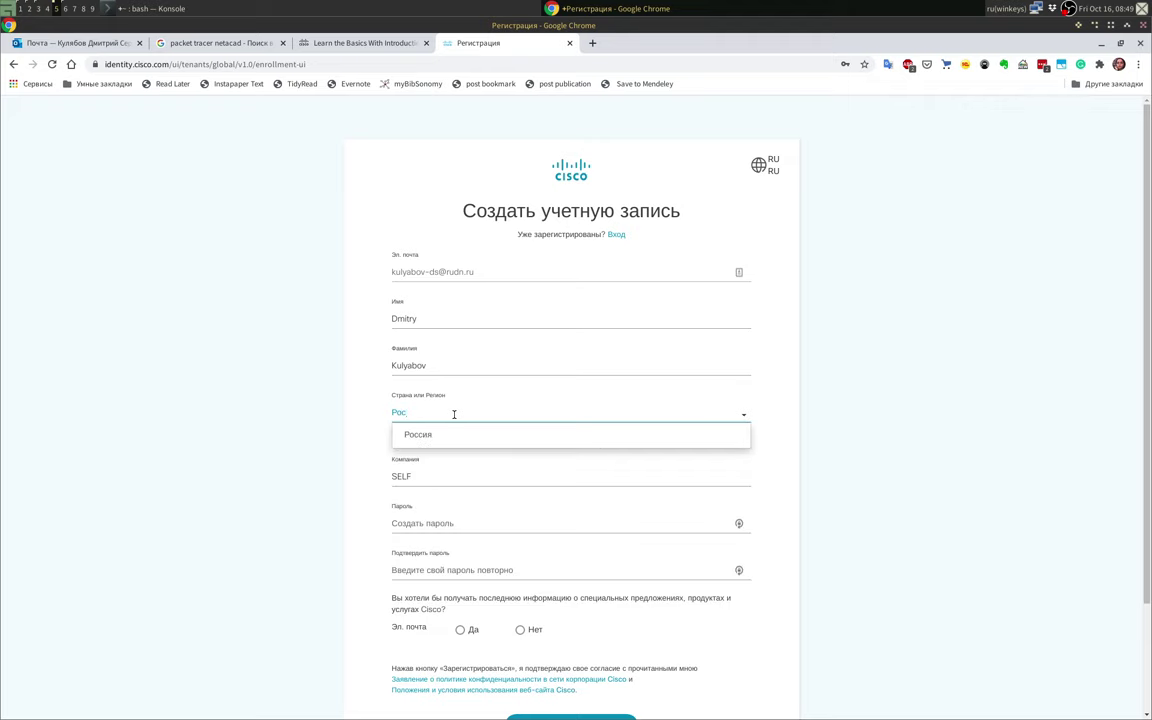
pyautogui.click(457, 436)
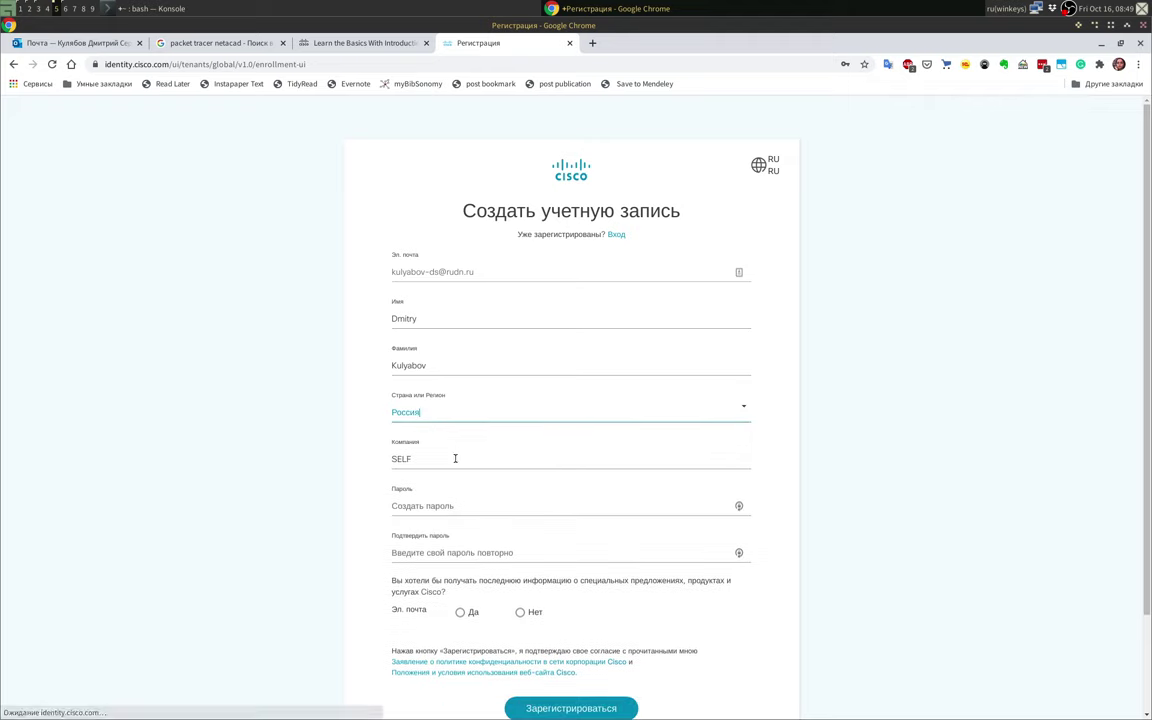
# Step: Replace the company SELF with 'RUDN University'
pyautogui.hotkey('alt', 'shift')
pyautogui.press('Tab')
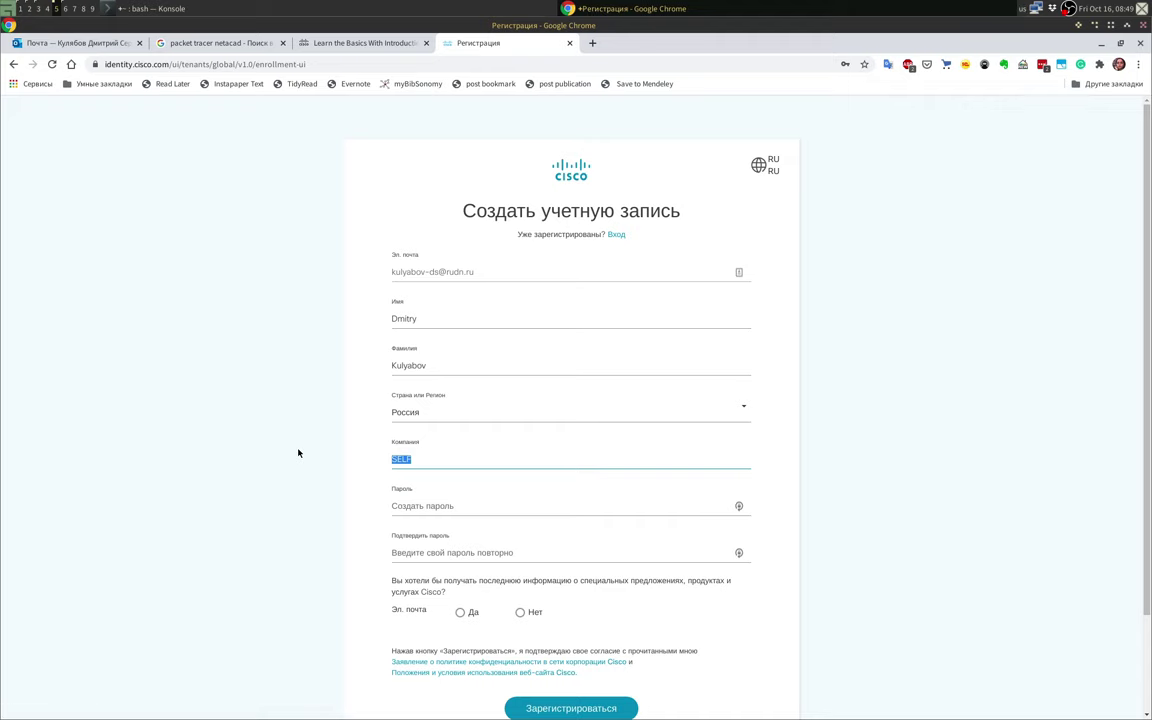
pyautogui.write('RUDN University')
# Step: Enter the new account password and its confirmation
pyautogui.click(545, 508)
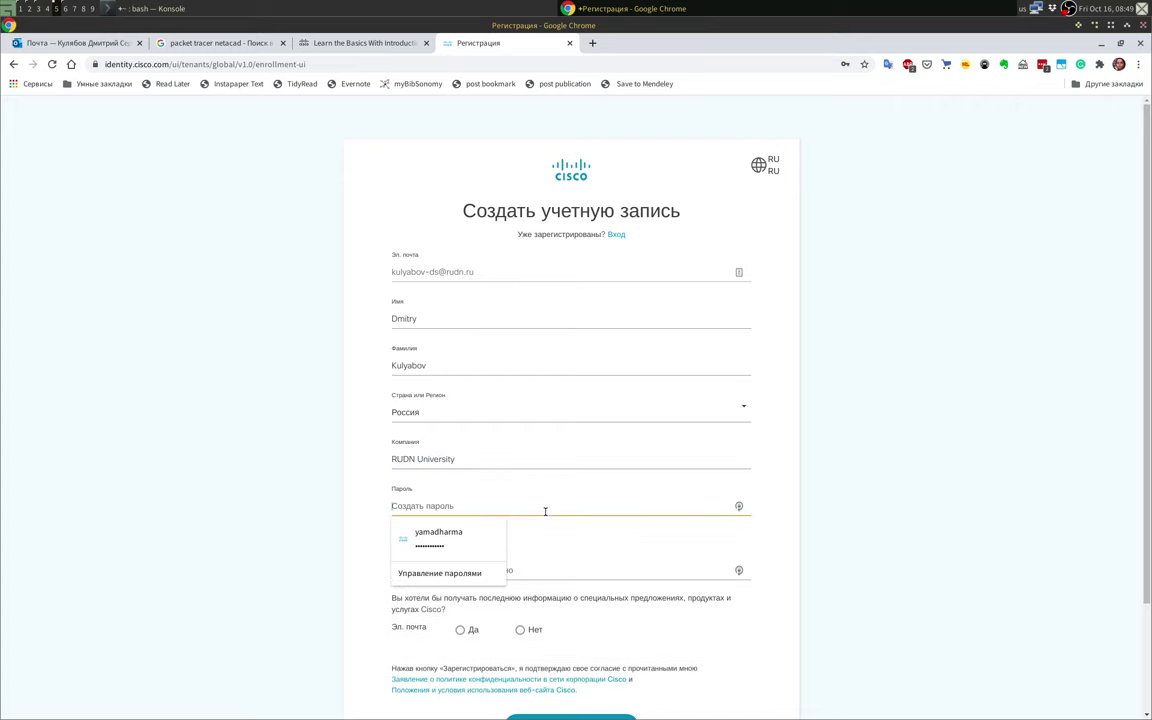
pyautogui.click(334, 519)
pyautogui.click(412, 505)
pyautogui.write('Abc')
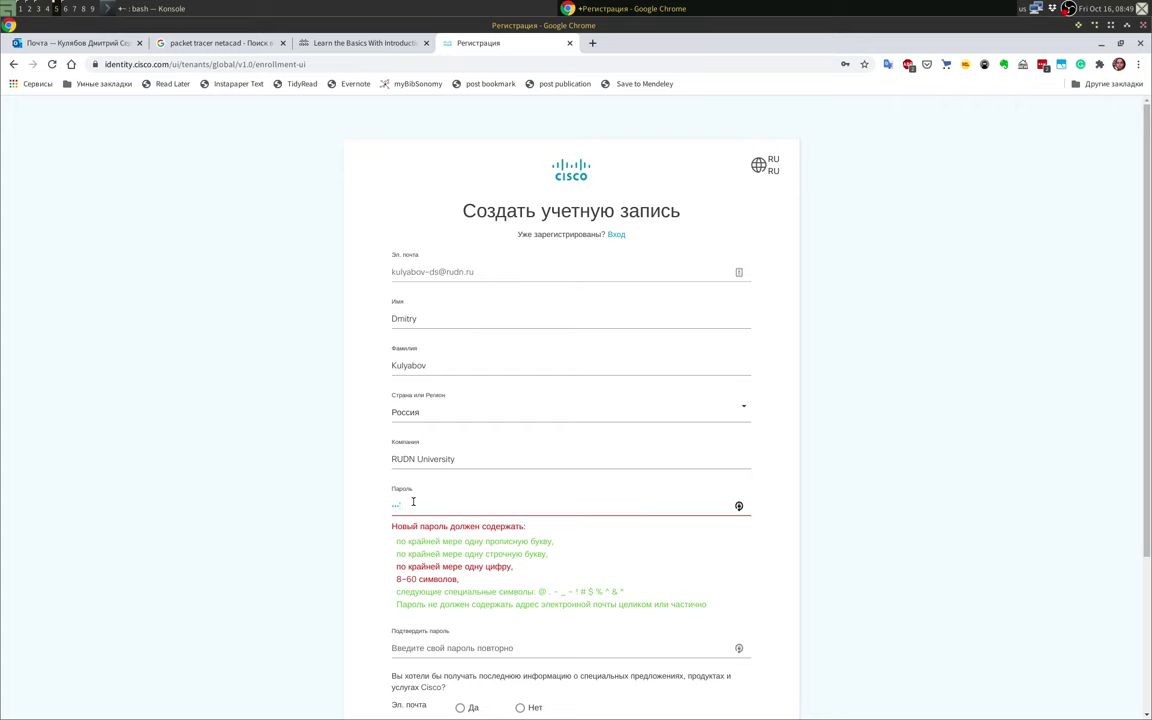
pyautogui.write('*****')
pyautogui.write('**')
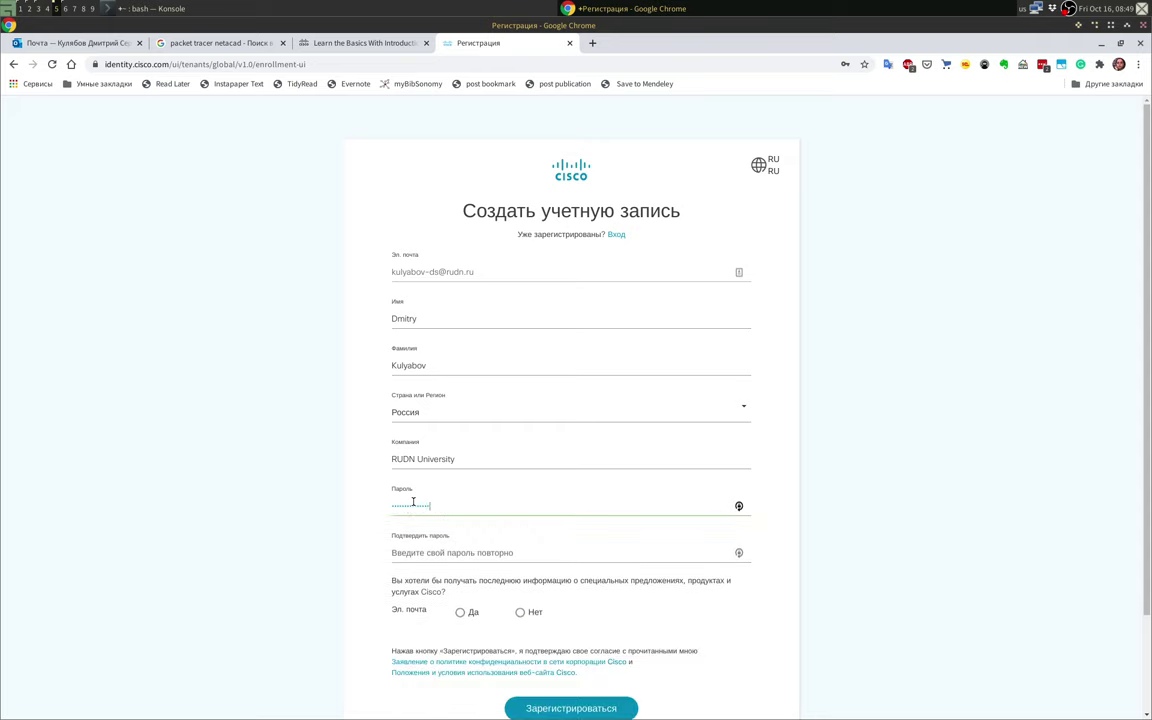
pyautogui.click(413, 553)
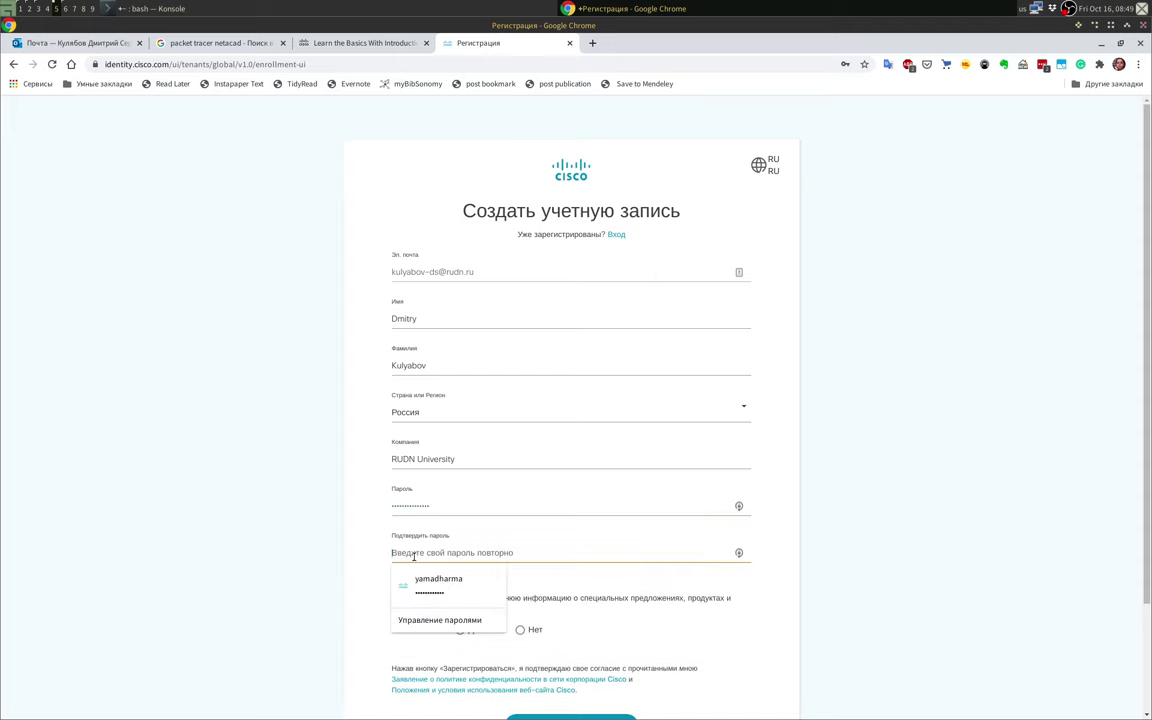
pyautogui.write('*****')
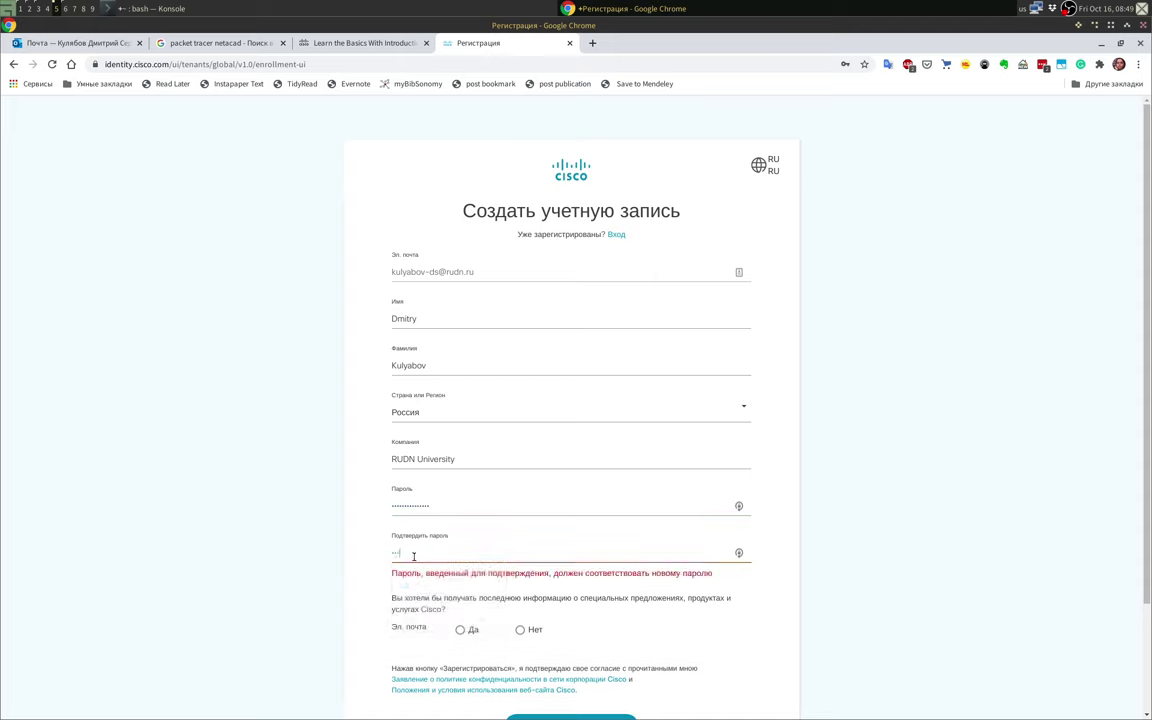
pyautogui.write('*********')
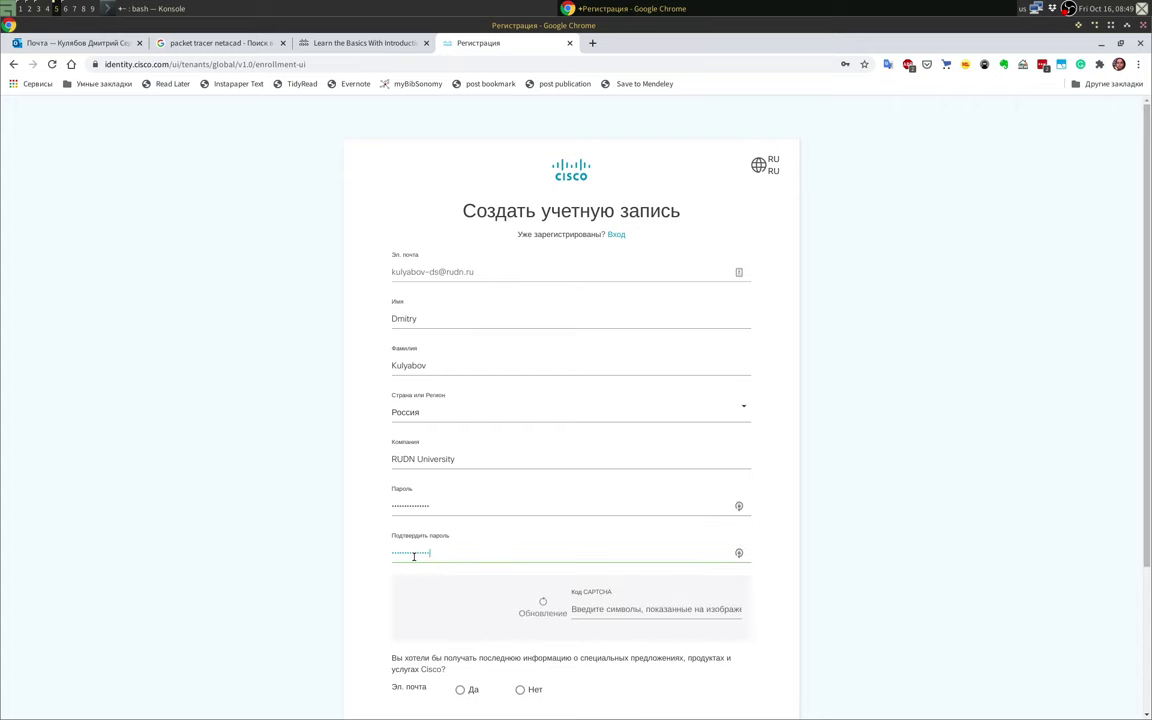
# Step: Enter CAPTCHA 368184, opt in to offer e-mails with Да, and register
pyautogui.click(610, 610)
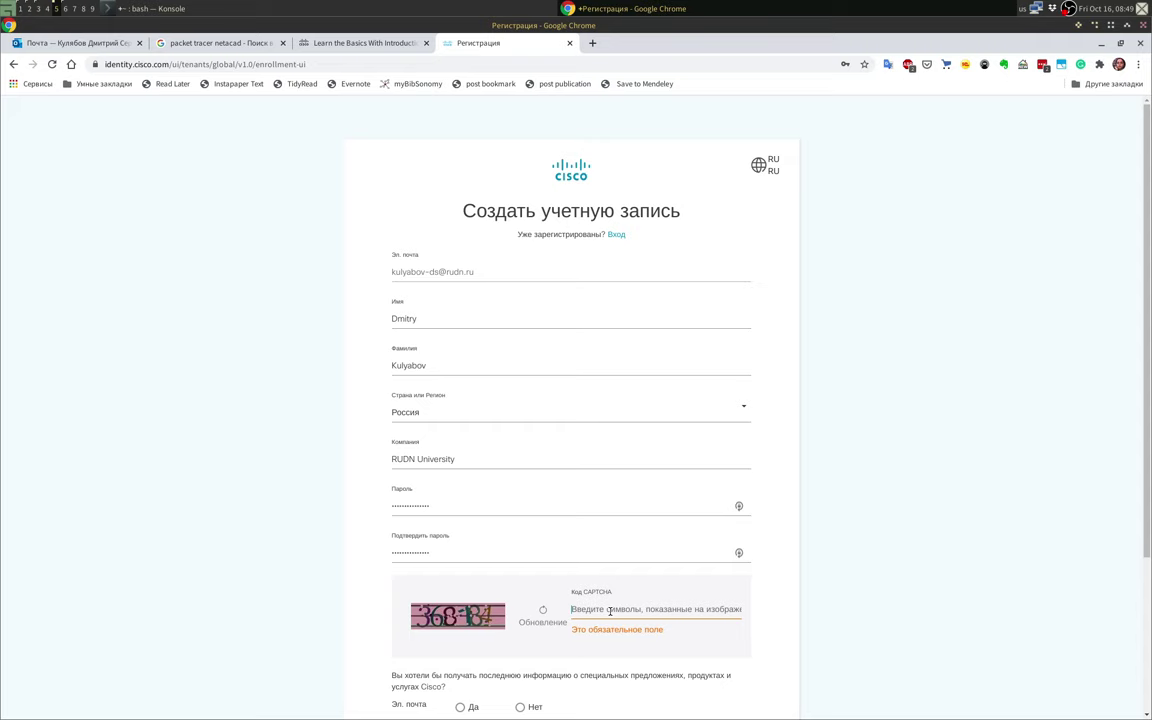
pyautogui.write('36')
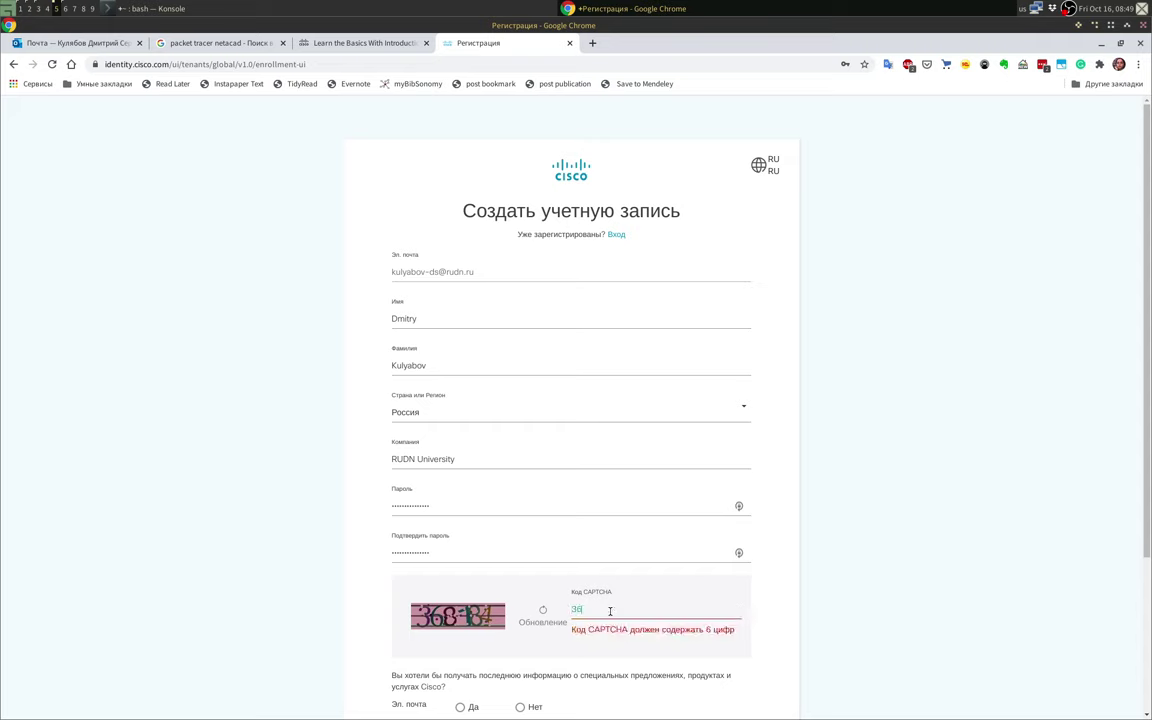
pyautogui.write('8184')
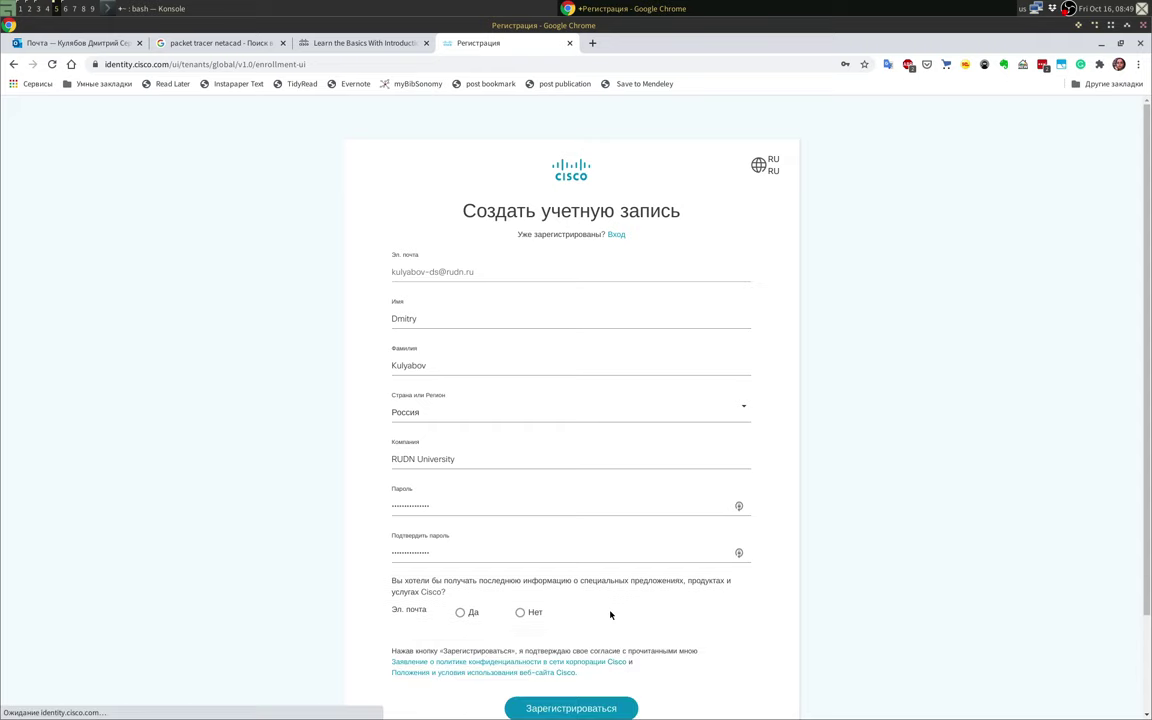
pyautogui.click(469, 613)
pyautogui.scroll(-2, 622, 684)
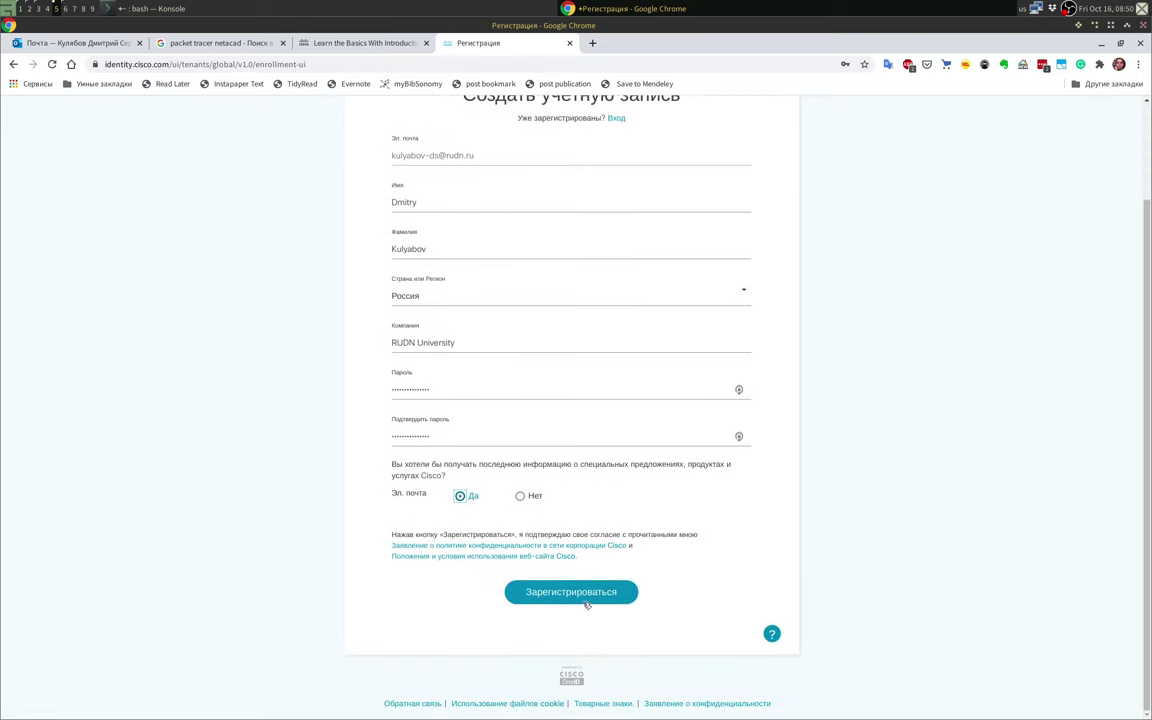
pyautogui.click(586, 598)
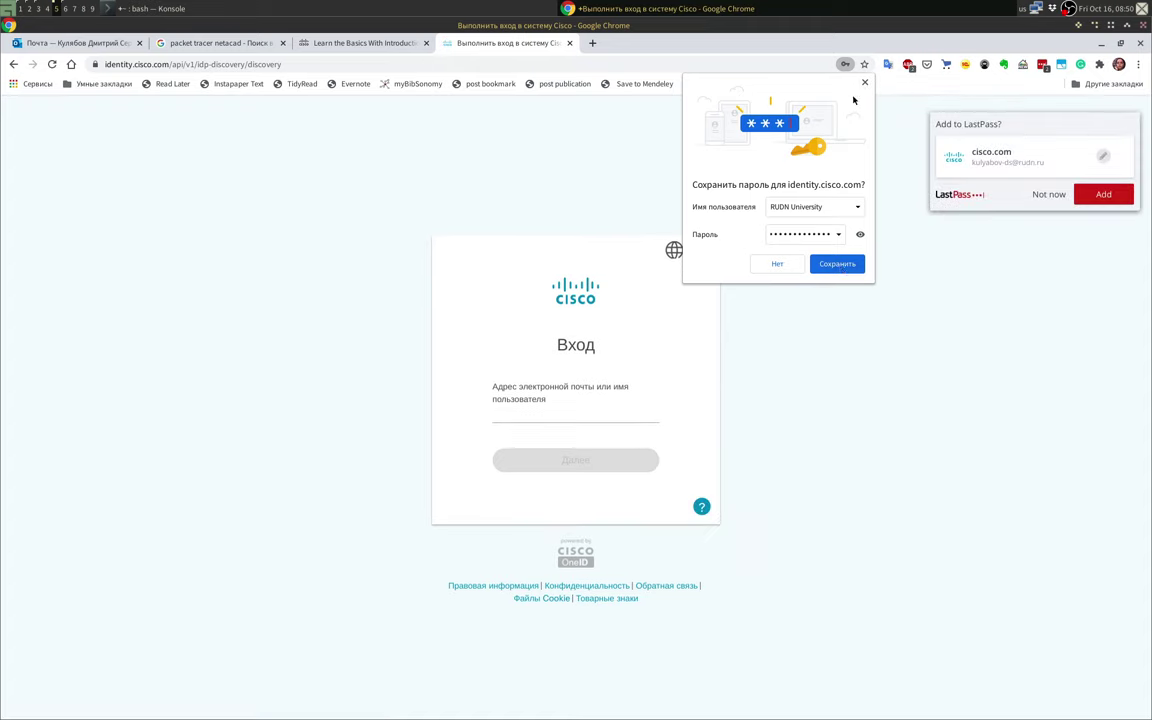
# Step: Save the Cisco login in LastPass and enter the account e-mail to sign in
pyautogui.click(838, 265)
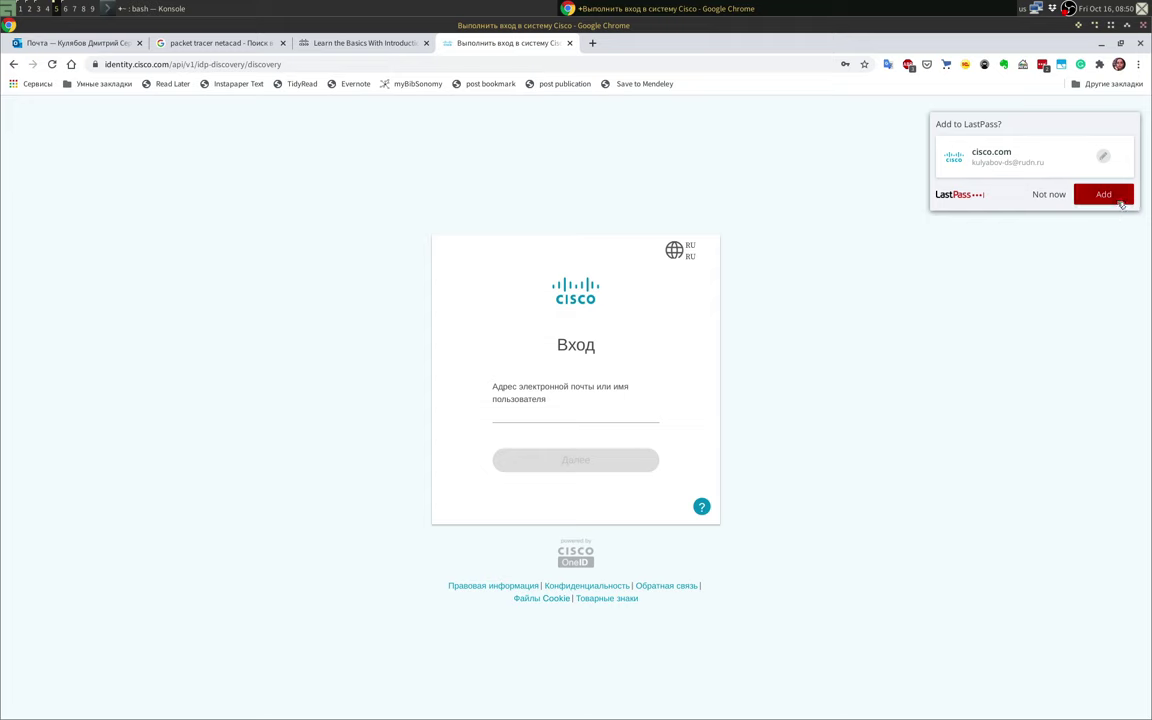
pyautogui.click(1103, 194)
pyautogui.click(519, 410)
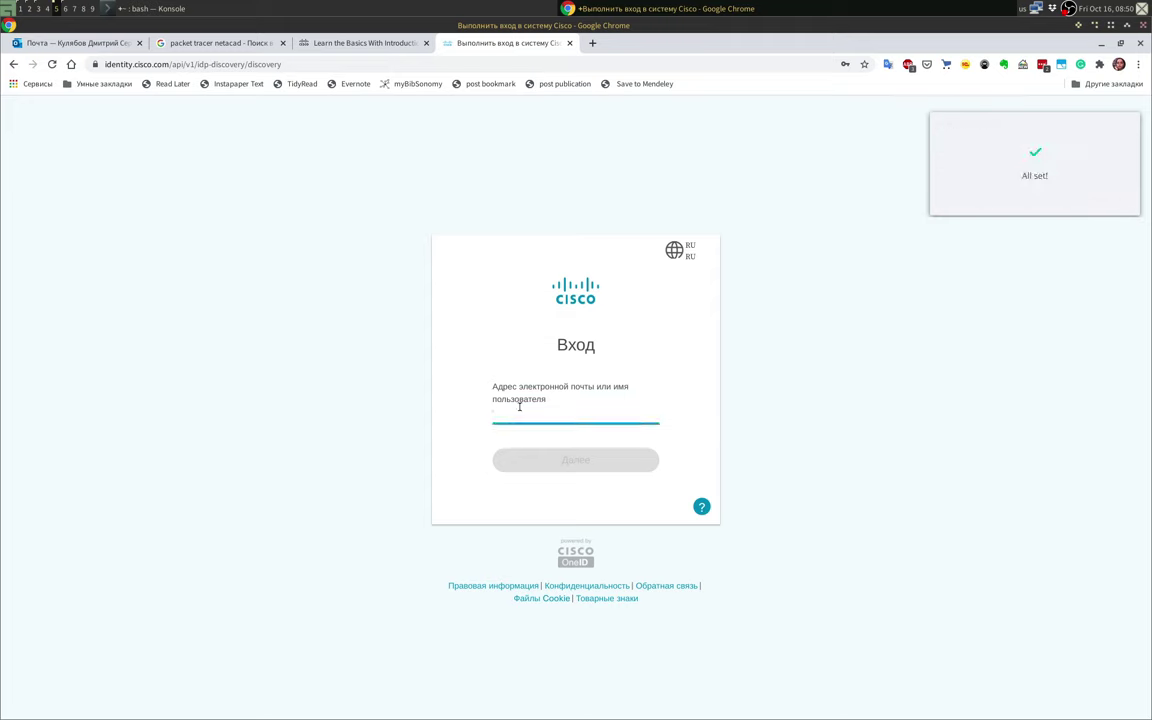
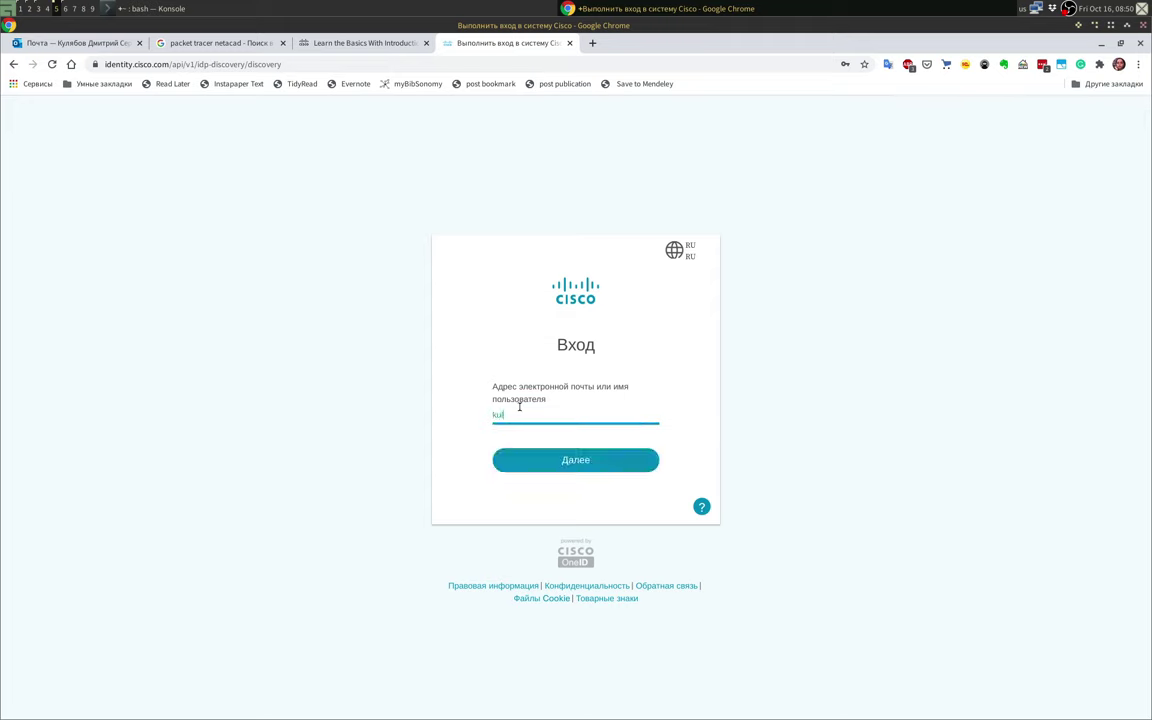
pyautogui.click(507, 459)
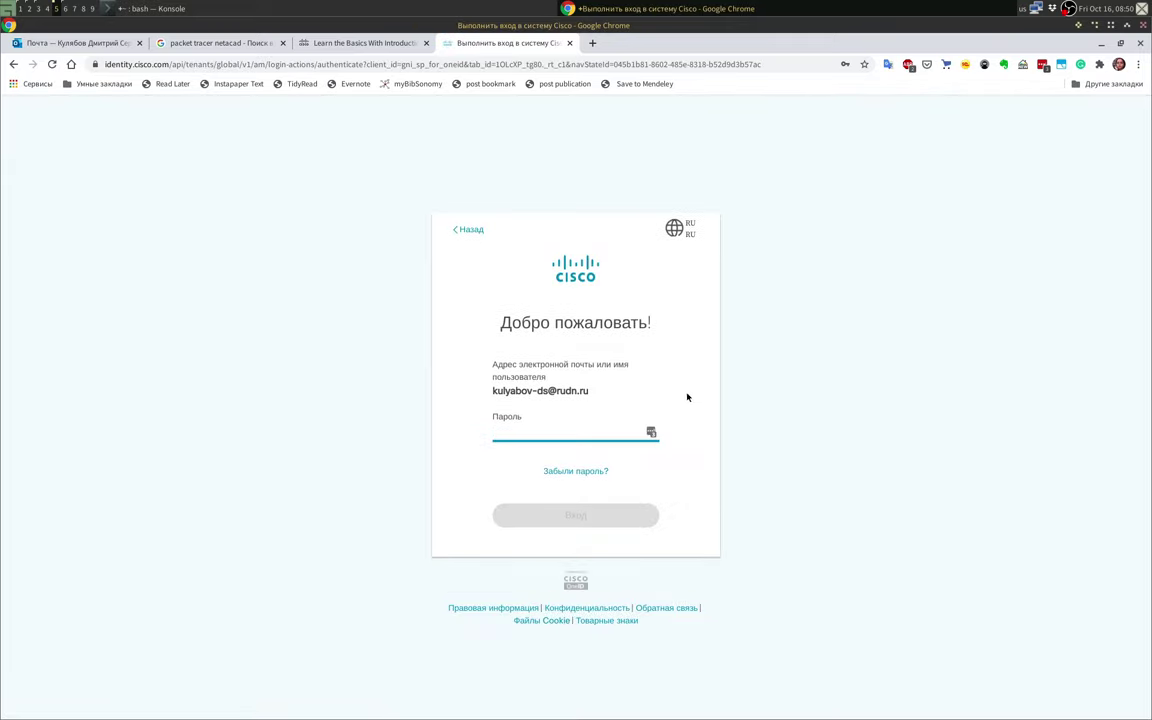
# Step: Sign in with the password, save it in Chrome, and switch to the Outlook inbox
pyautogui.write('•')
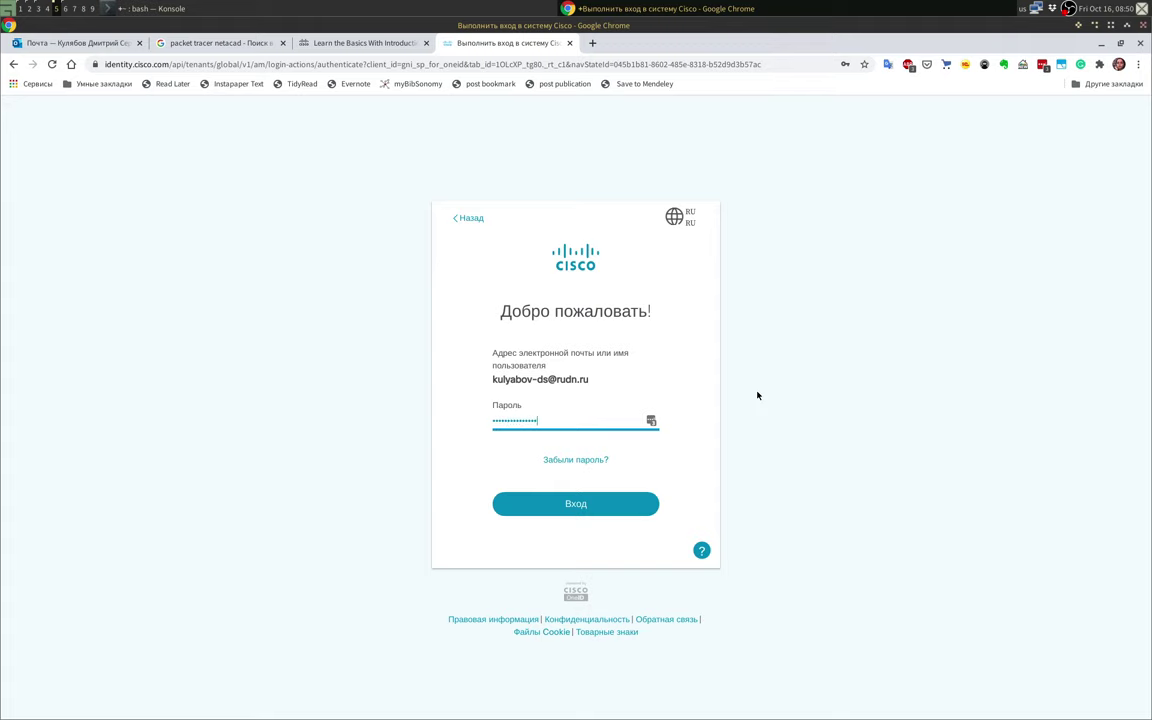
pyautogui.click(566, 503)
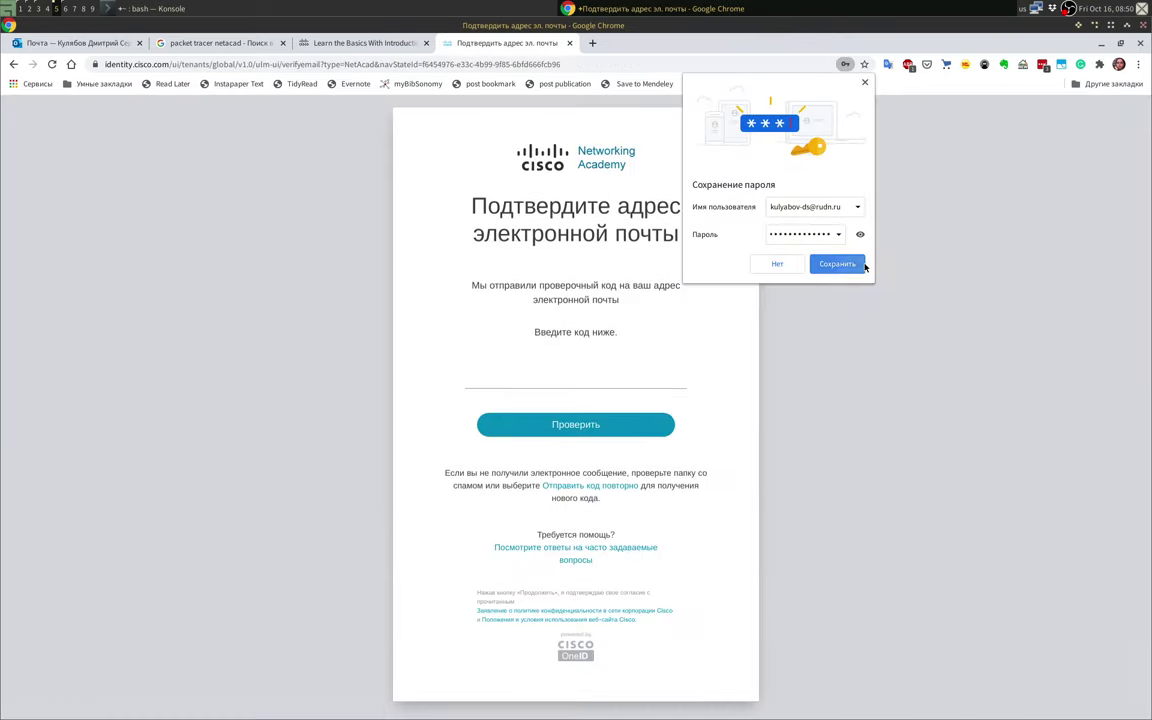
pyautogui.click(835, 263)
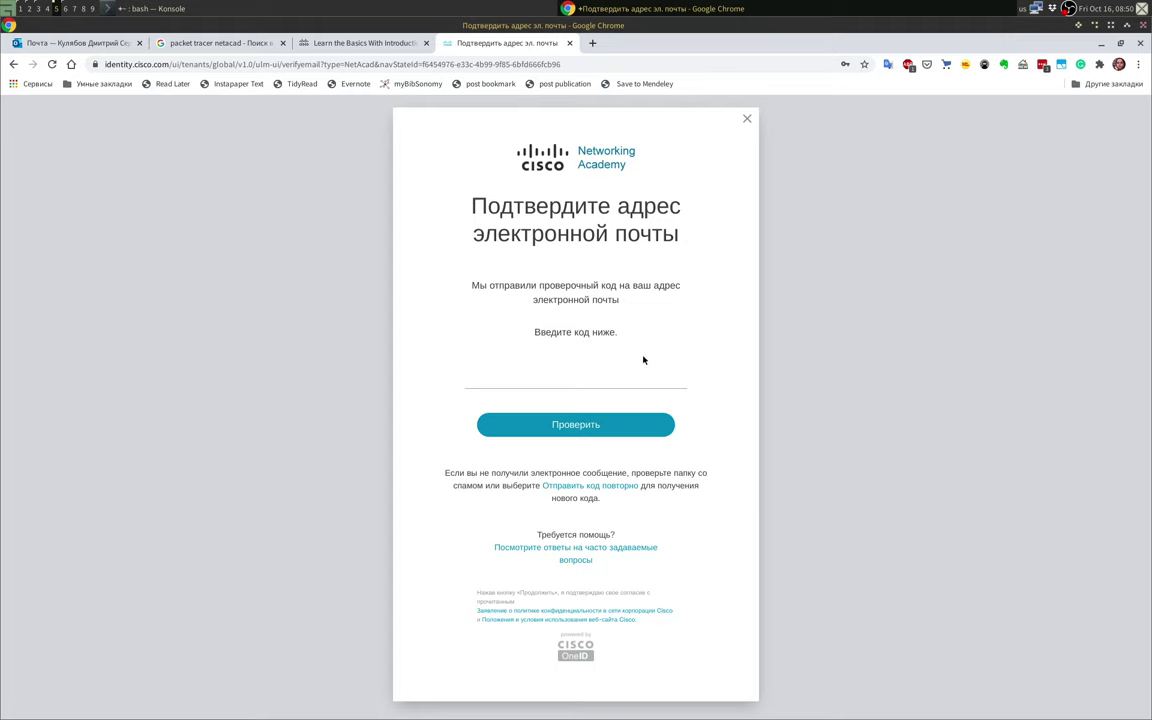
pyautogui.click(86, 45)
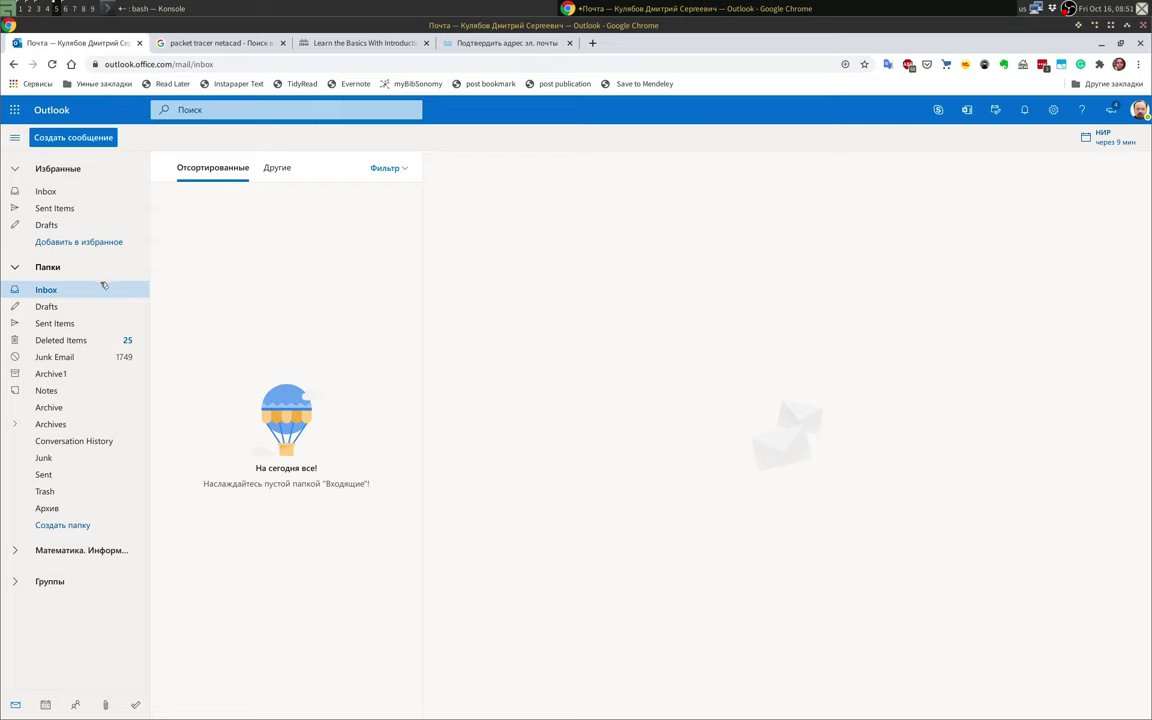
pyautogui.click(487, 44)
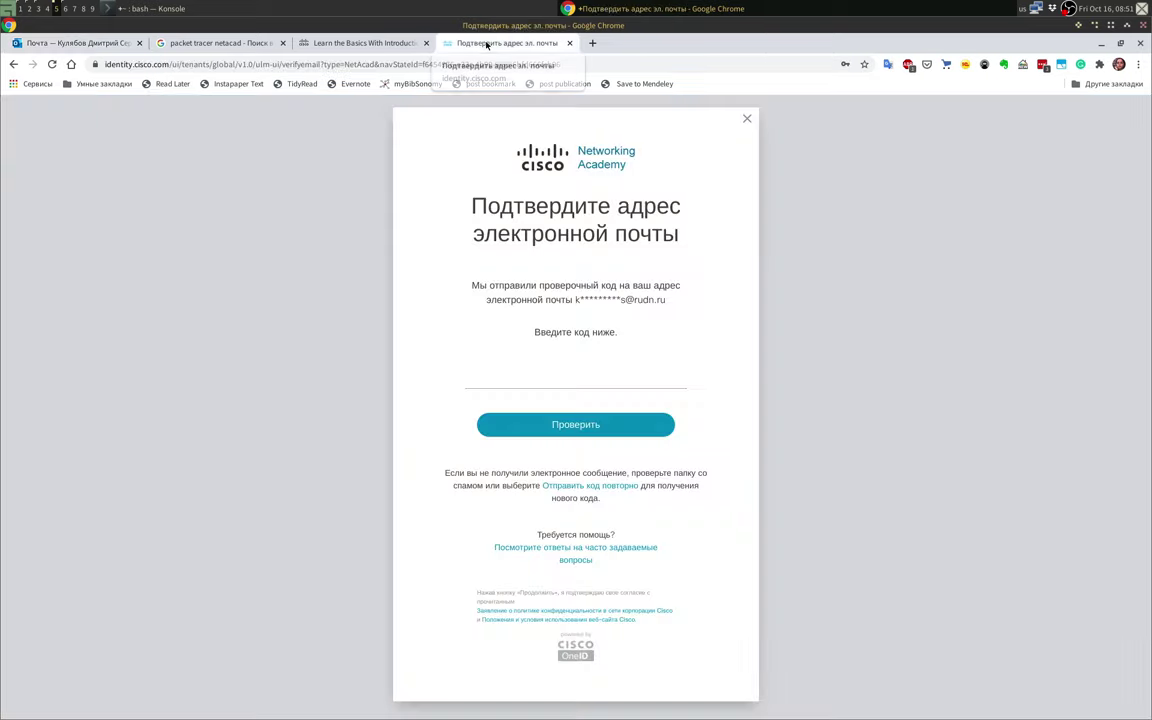
pyautogui.click(99, 45)
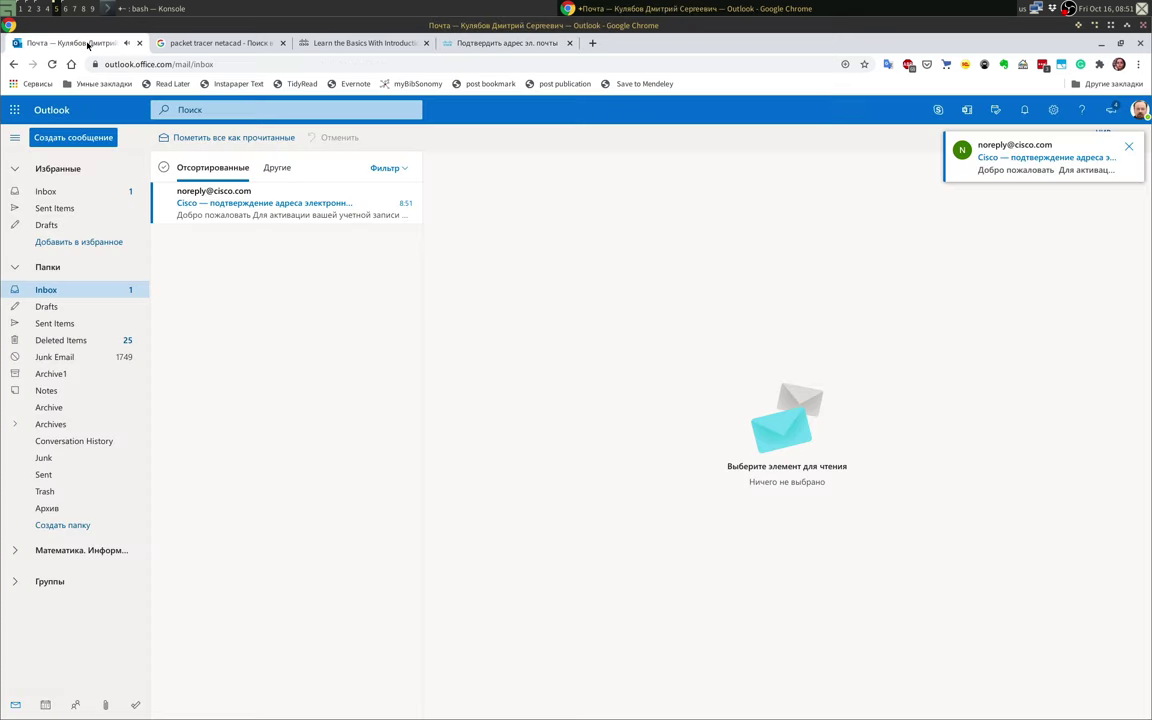
pyautogui.click(283, 210)
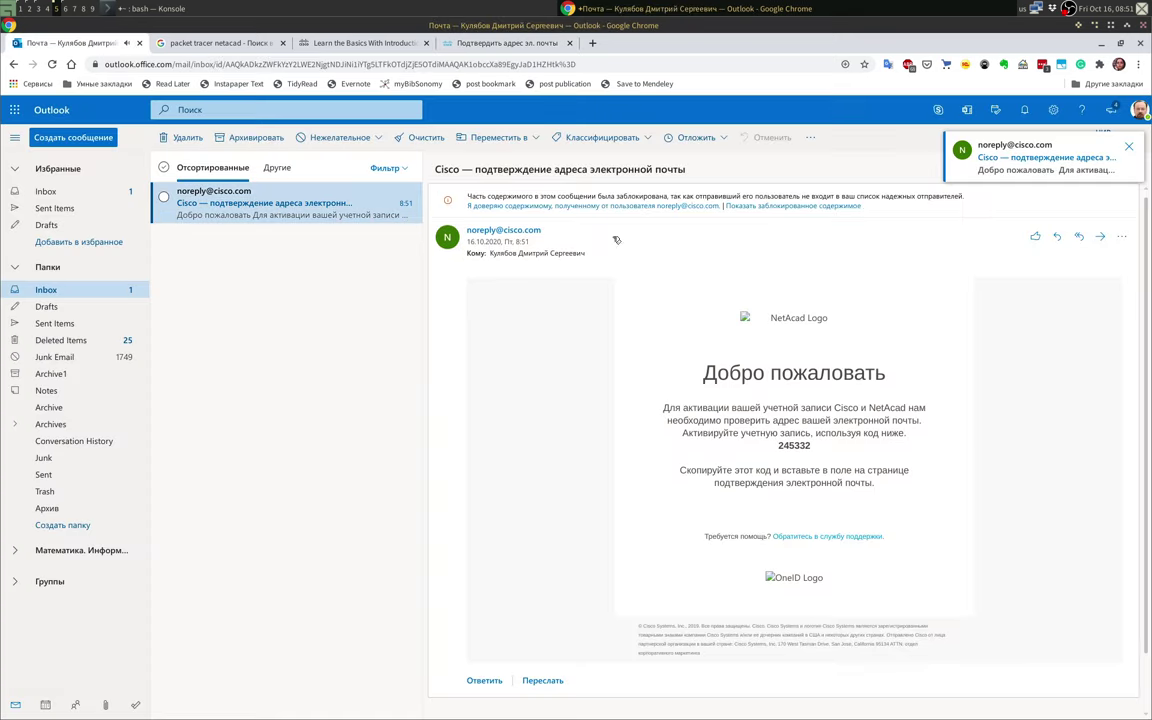
pyautogui.moveTo(777, 446); pyautogui.dragTo(811, 447)
pyautogui.hotkey('ctrl', 'c')
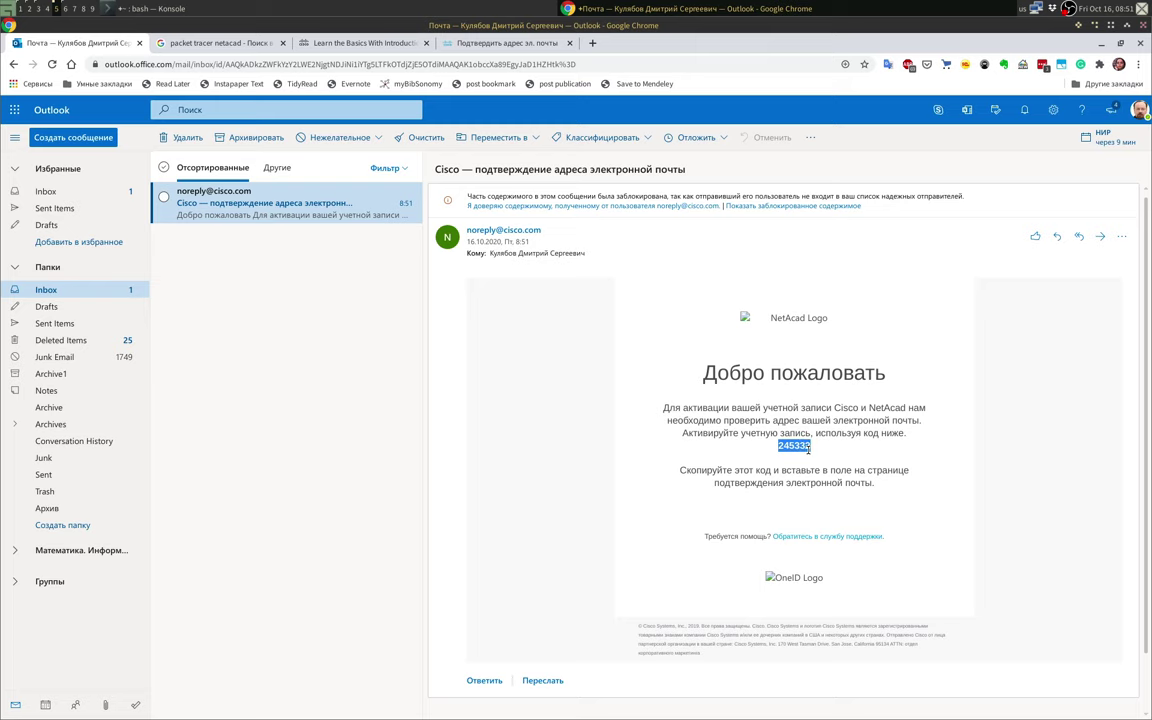
pyautogui.click(490, 43)
pyautogui.click(566, 379)
pyautogui.hotkey('ctrl', 'v')
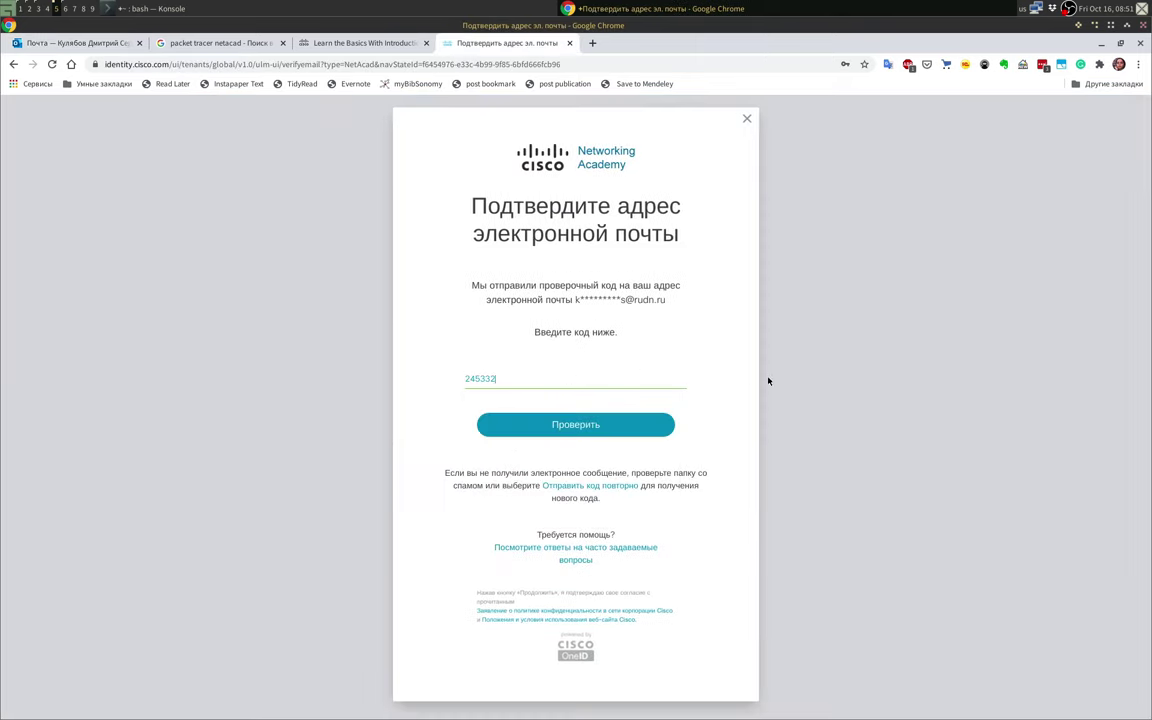
pyautogui.click(607, 424)
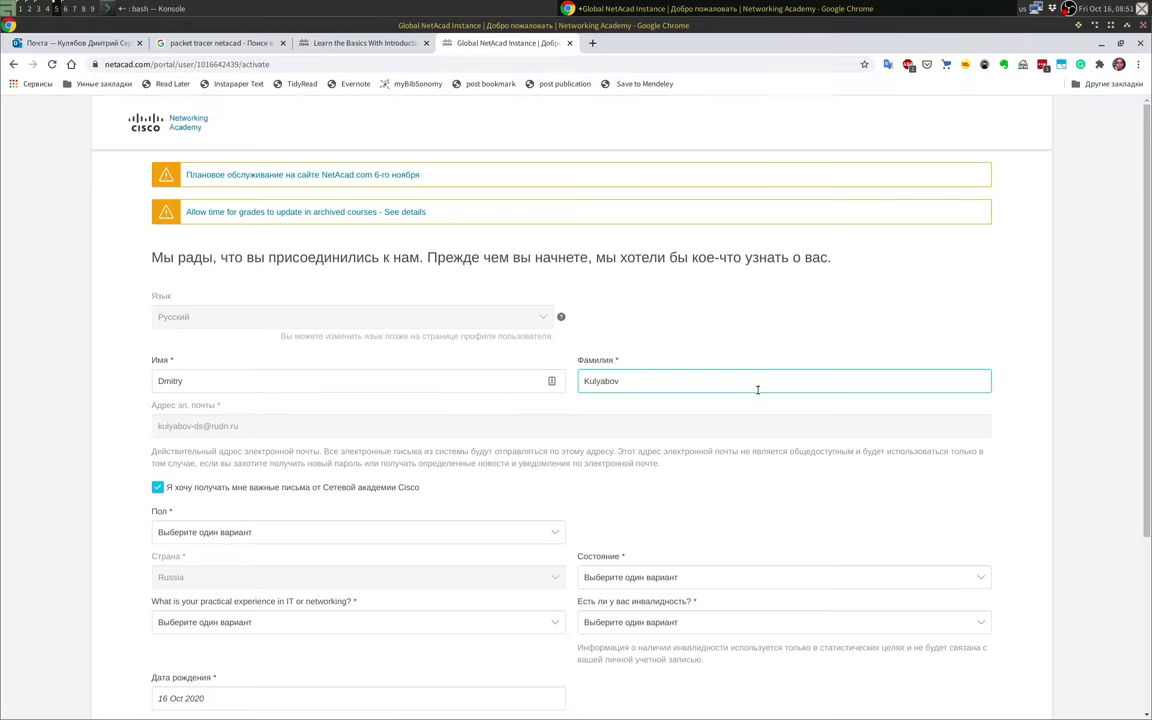
# Step: Set gender to Мужчина and IT experience to Более 5 лет
pyautogui.click(545, 305)
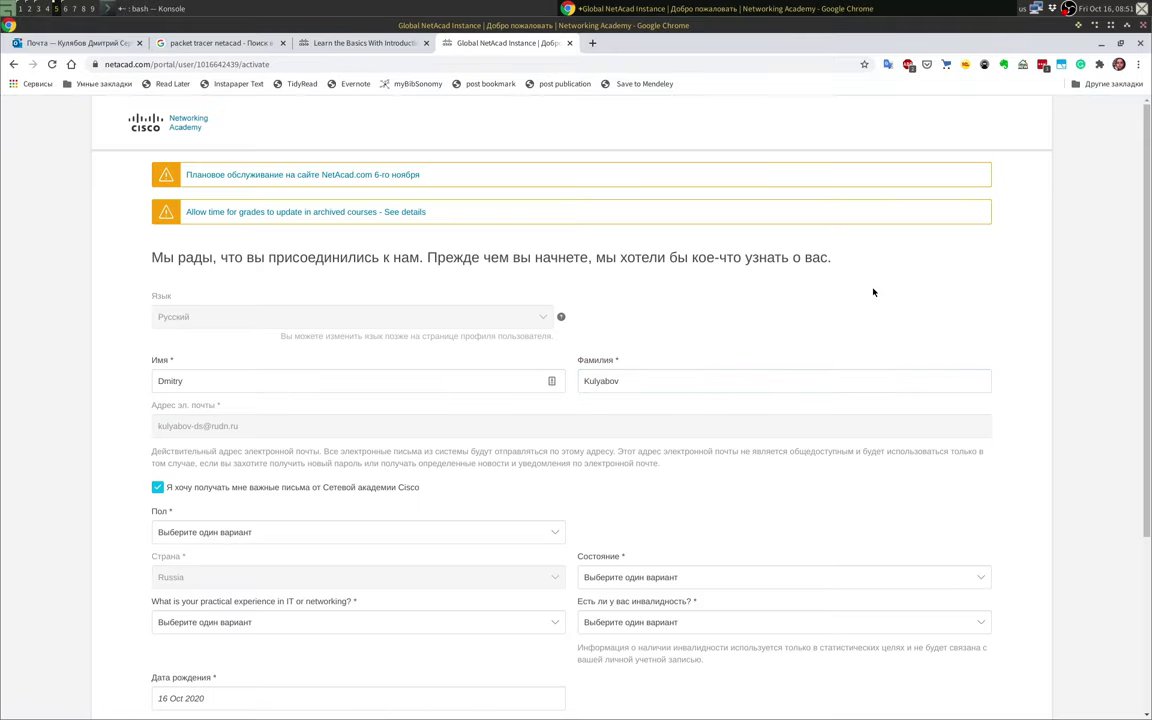
pyautogui.scroll(-2, 450, 420)
pyautogui.click(208, 437)
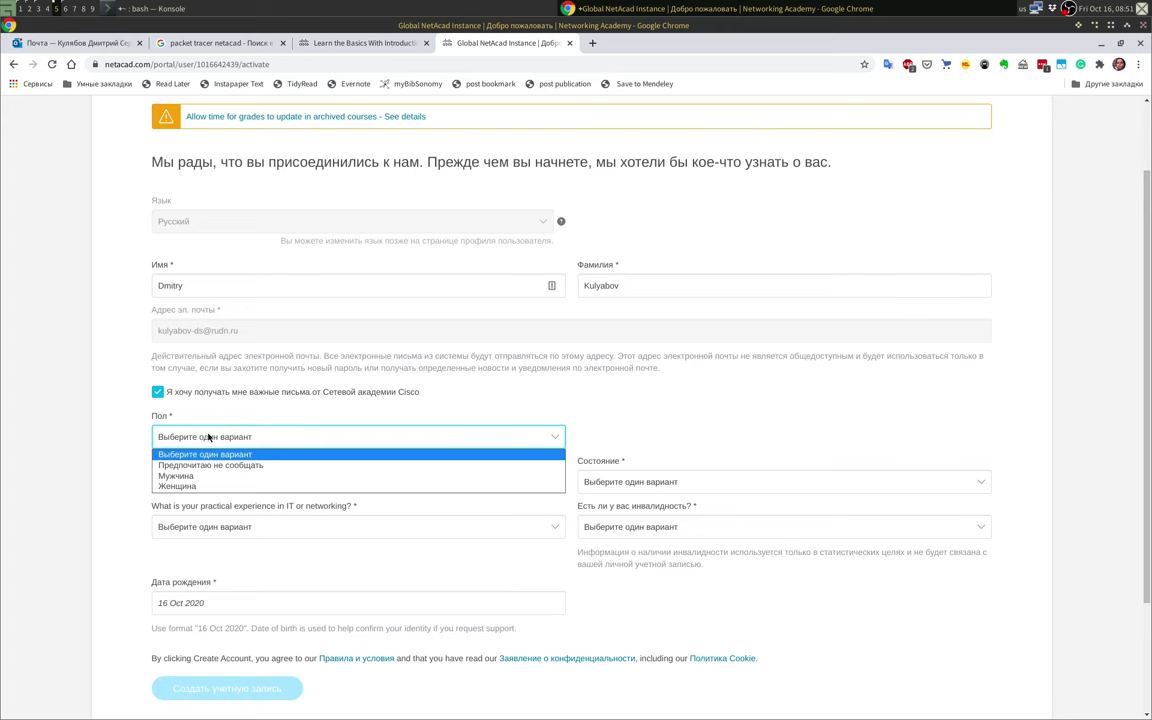
pyautogui.click(200, 476)
pyautogui.scroll(-1, 620, 416)
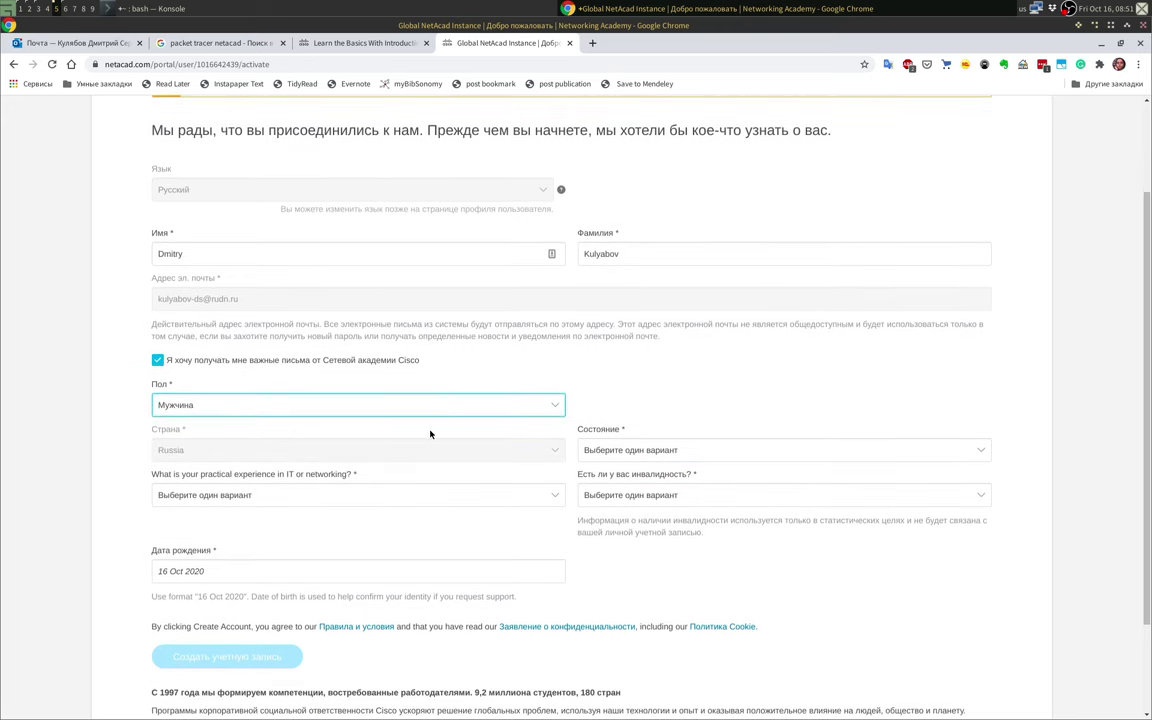
pyautogui.click(300, 496)
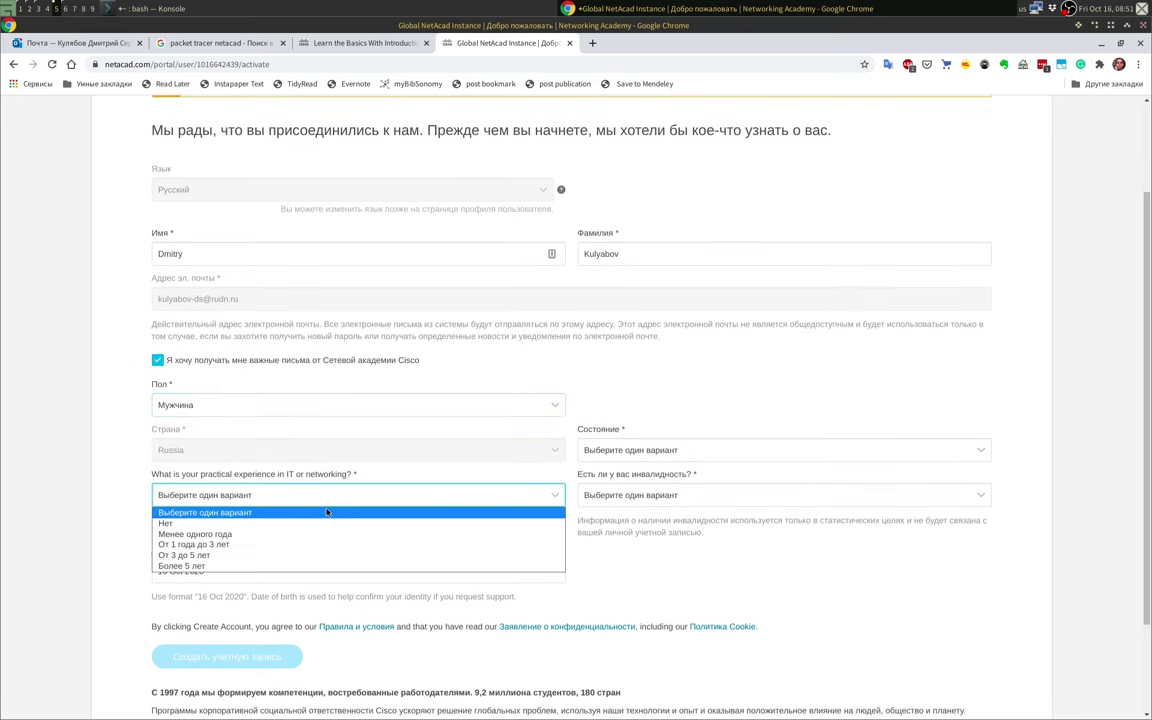
pyautogui.click(190, 566)
# Step: Answer Нет to the disability question and set the region to Moskva
pyautogui.click(695, 496)
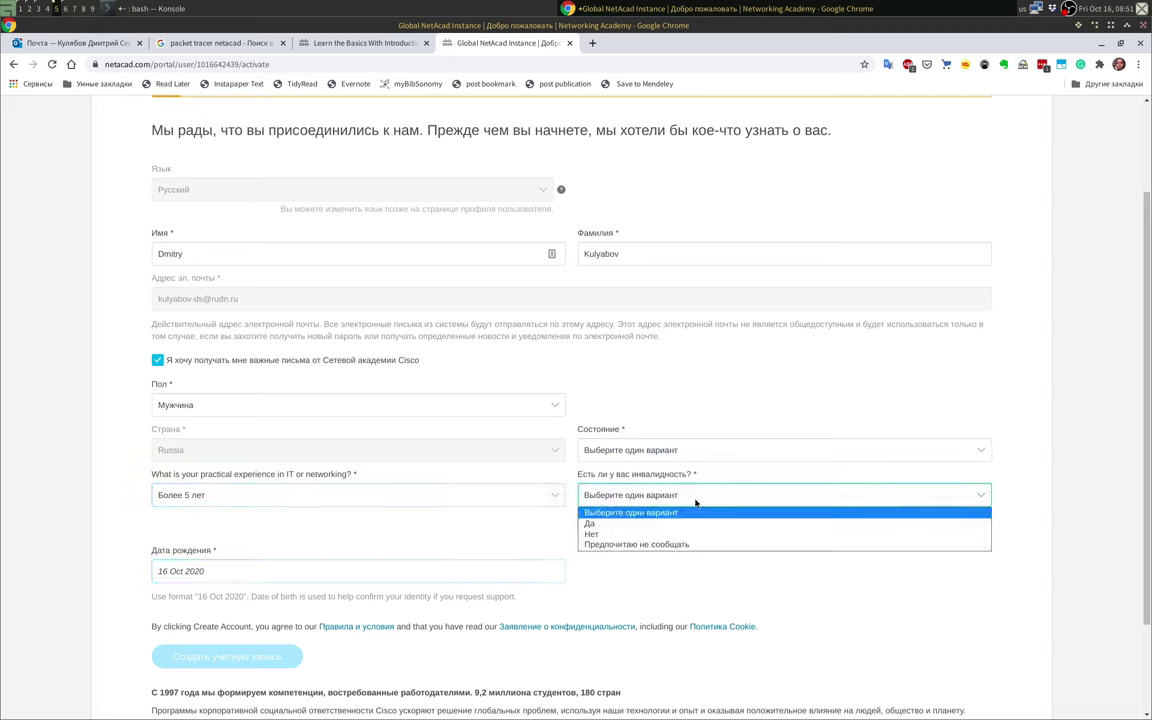
pyautogui.click(640, 533)
pyautogui.click(672, 450)
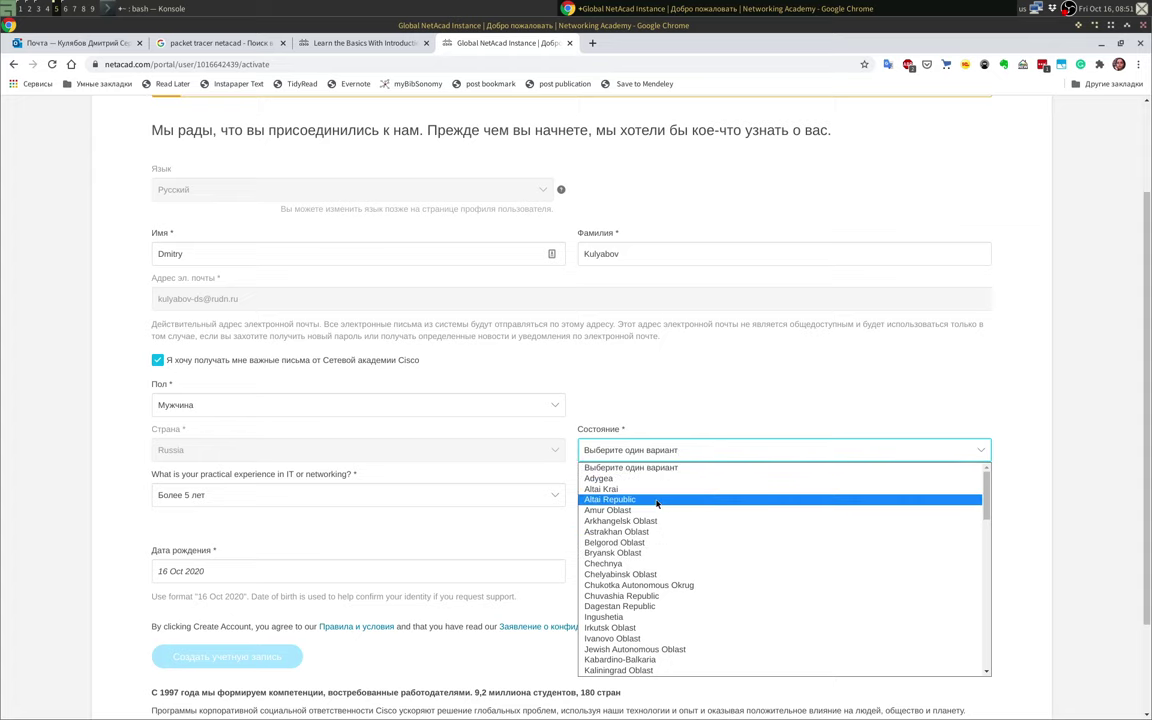
pyautogui.scroll(-5, 650, 560)
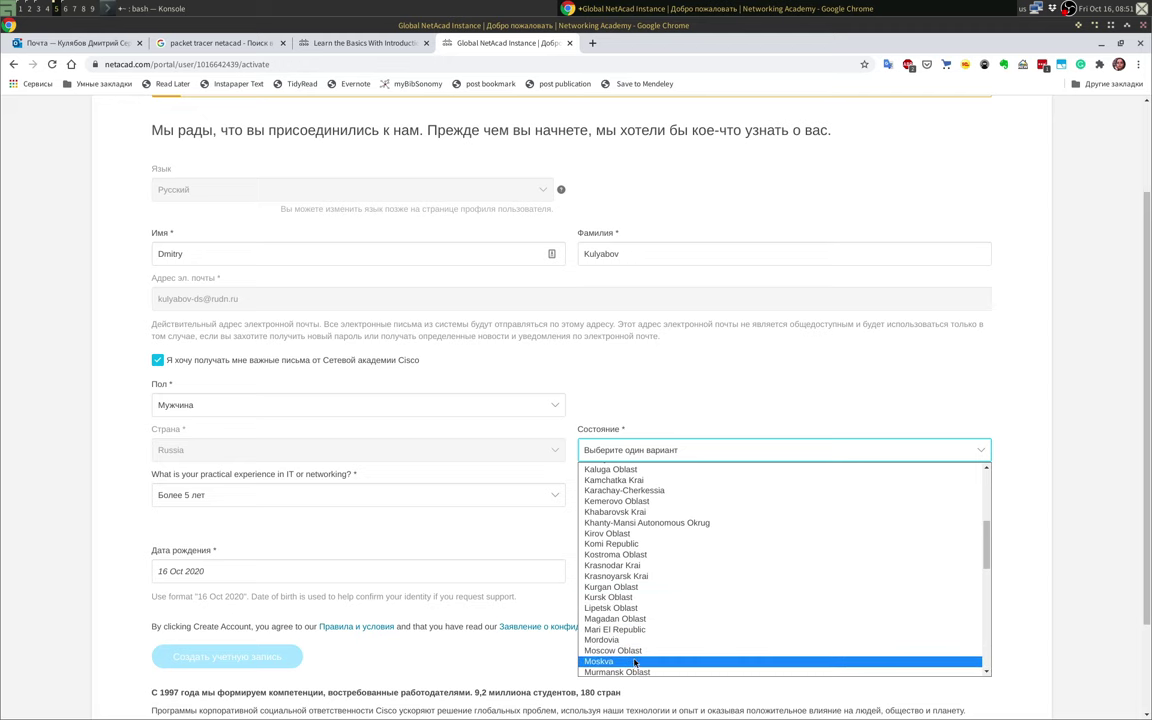
pyautogui.click(633, 662)
pyautogui.scroll(-2, 905, 477)
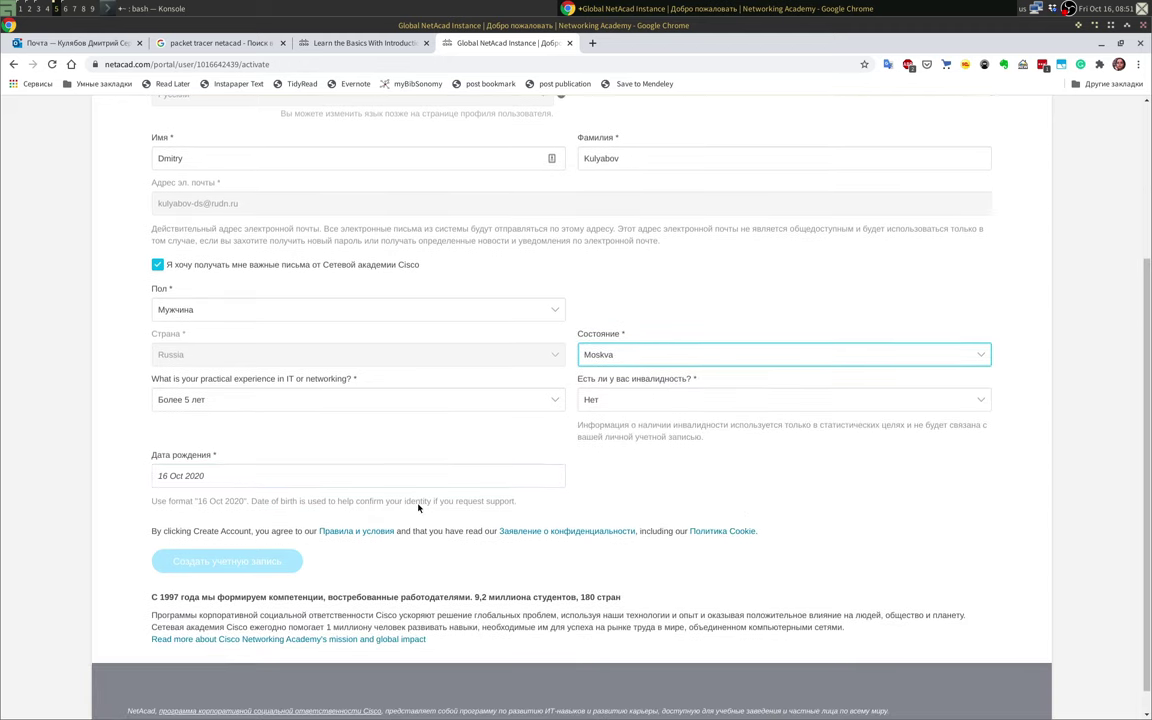
pyautogui.click(257, 474)
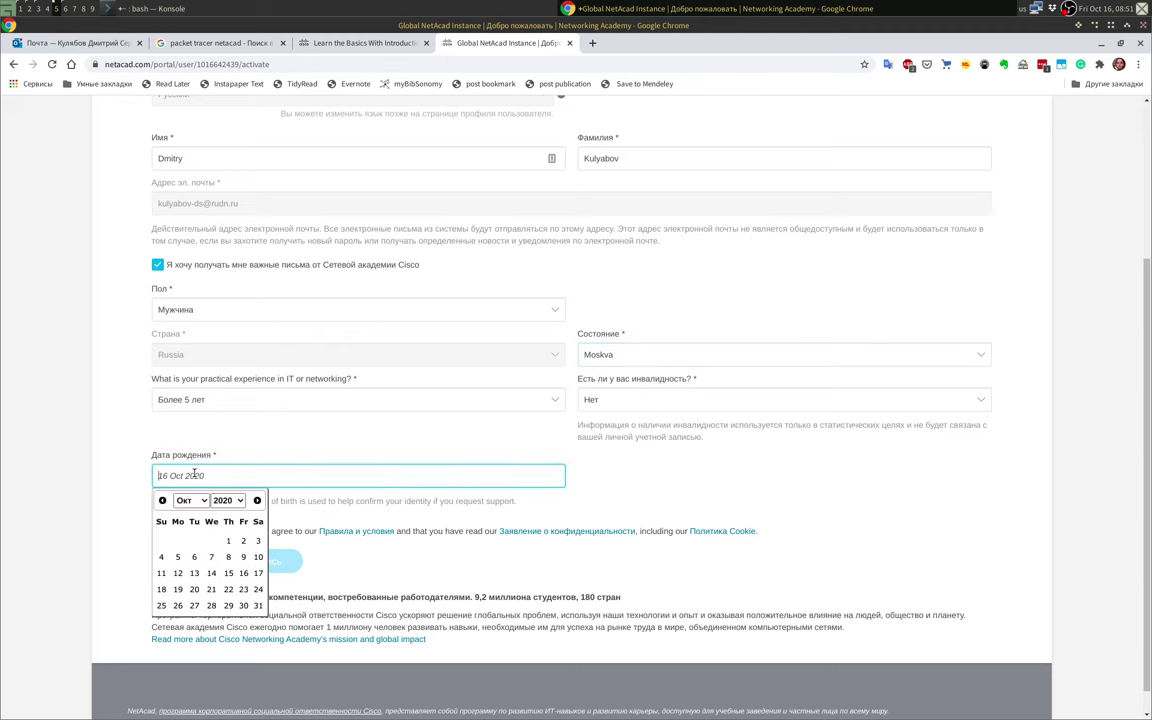
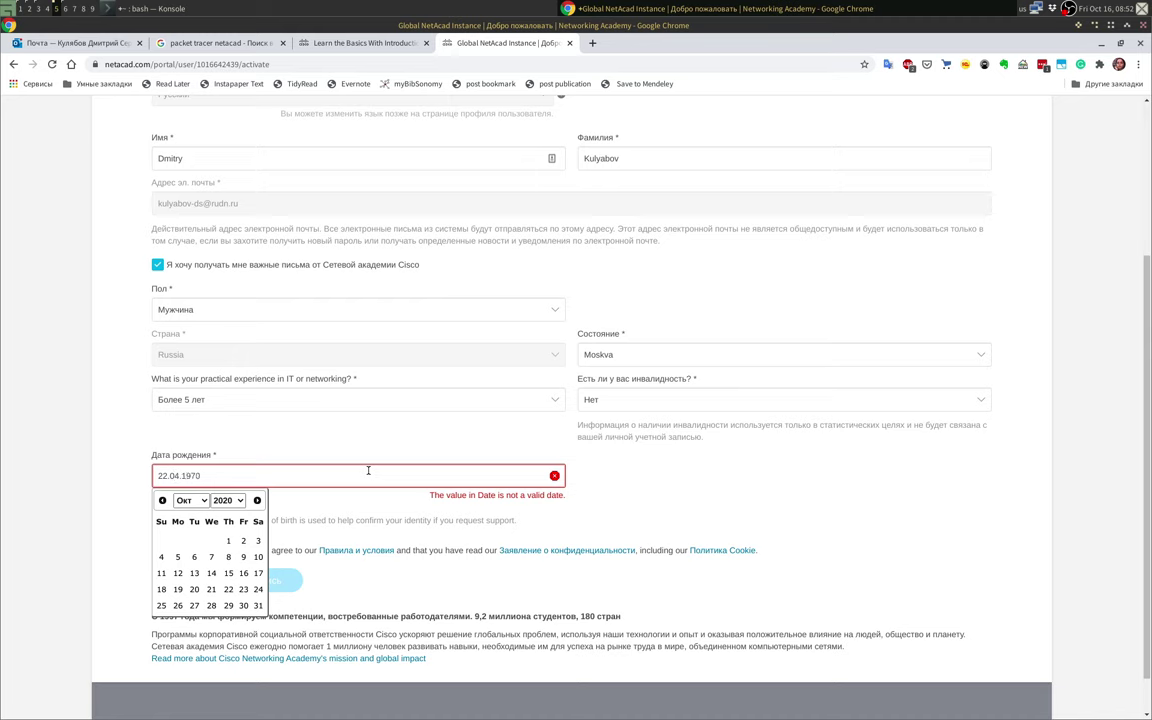
pyautogui.click(226, 500)
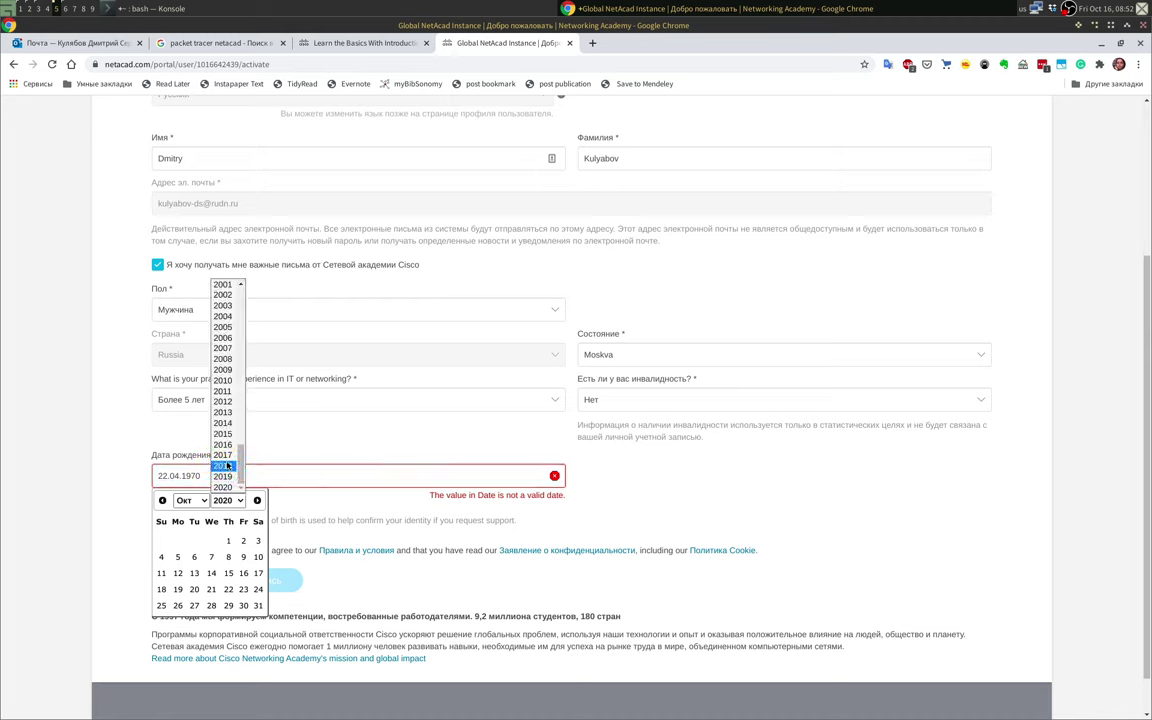
pyautogui.scroll(14, 227, 466)
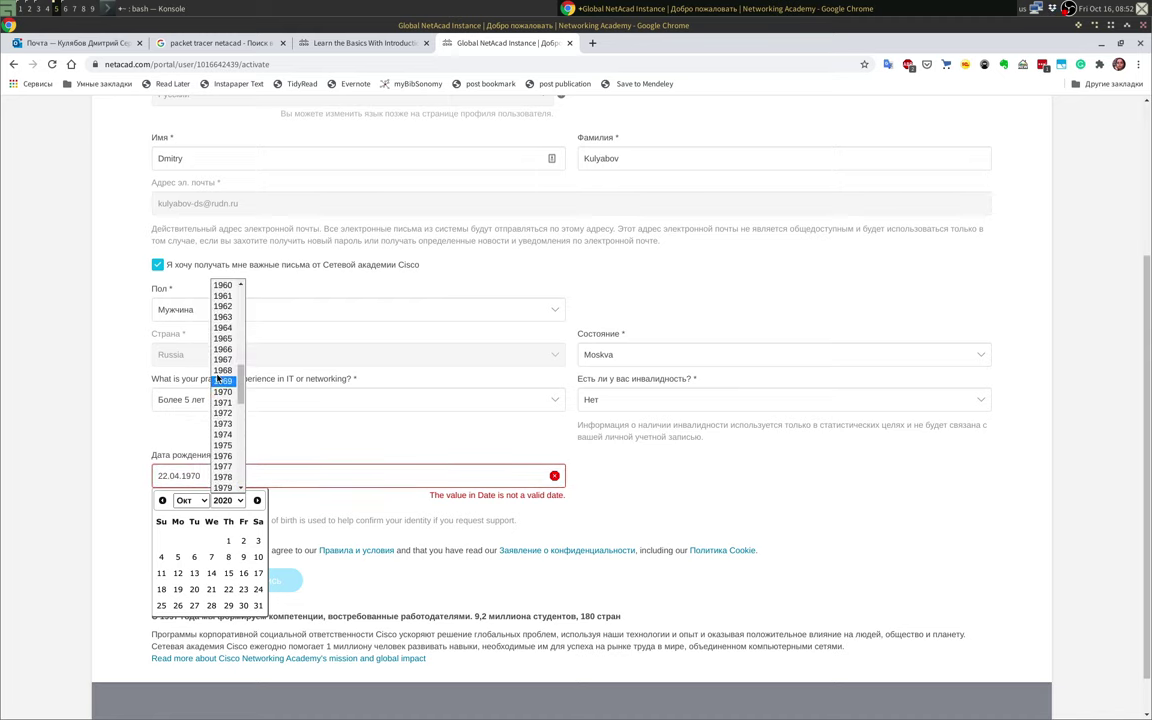
pyautogui.click(222, 392)
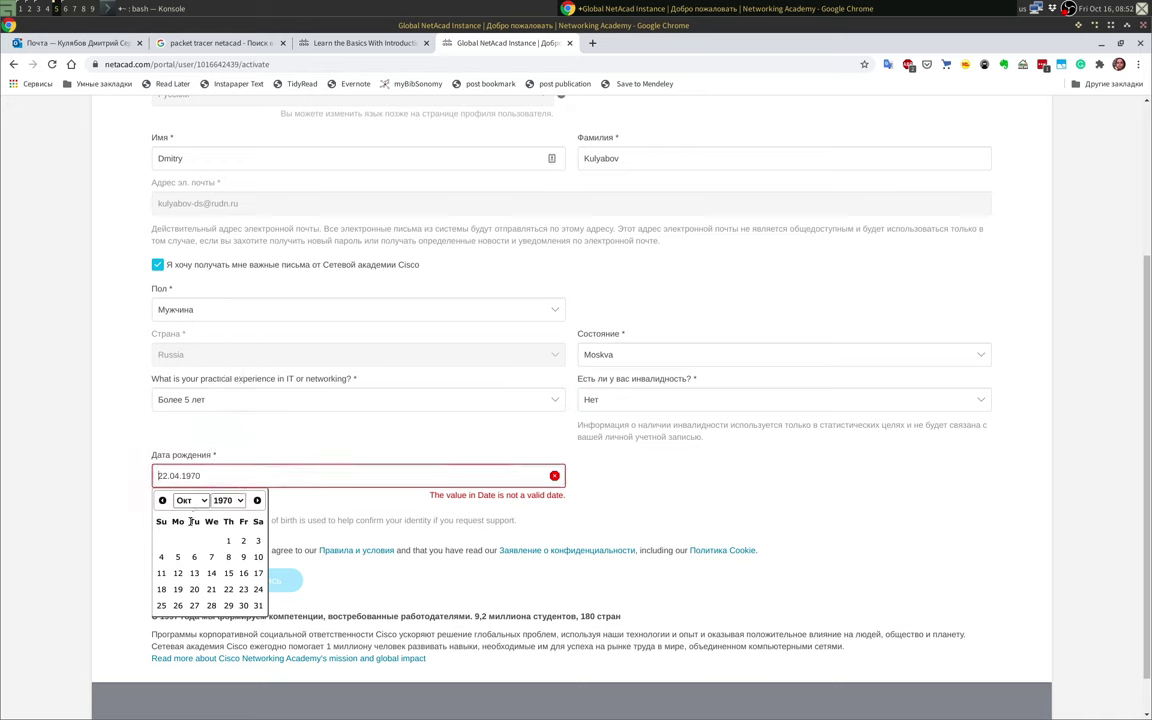
pyautogui.click(190, 500)
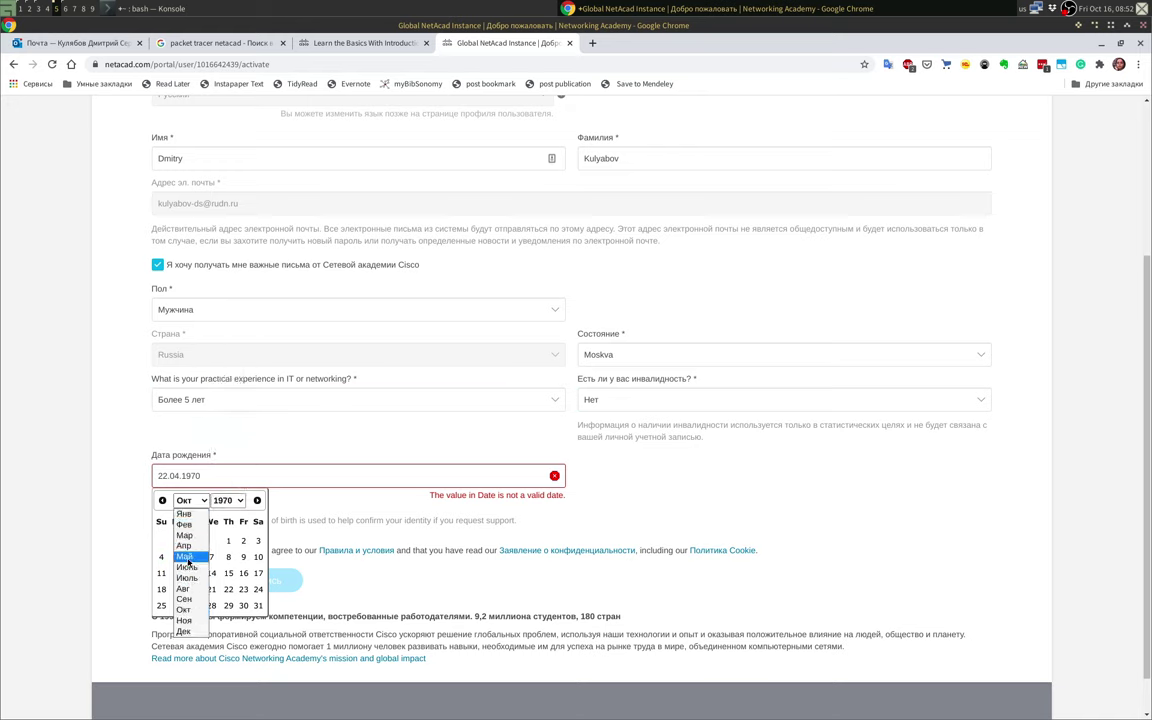
pyautogui.click(184, 545)
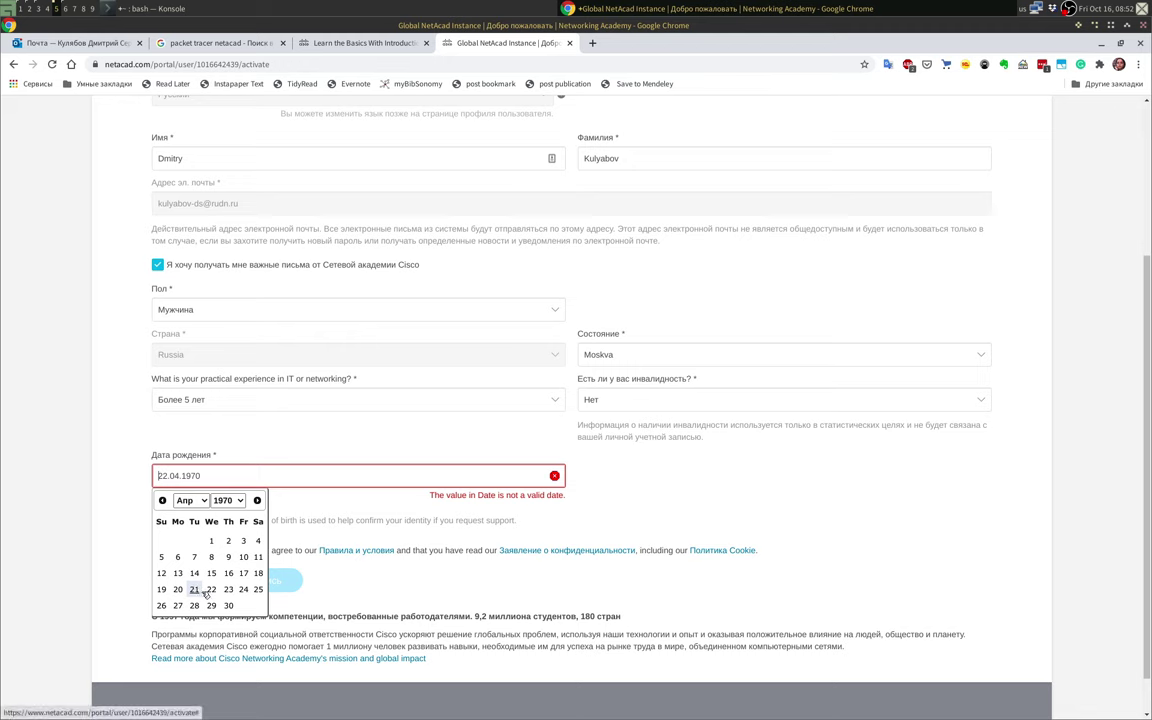
pyautogui.click(210, 590)
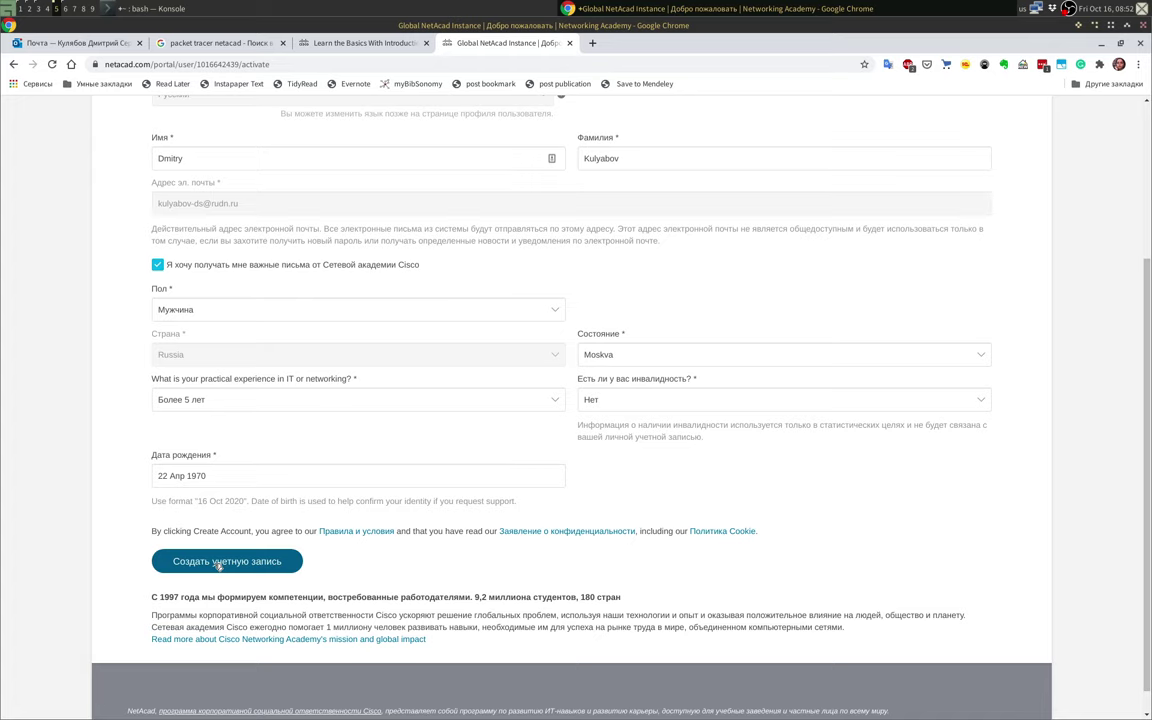
pyautogui.click(218, 563)
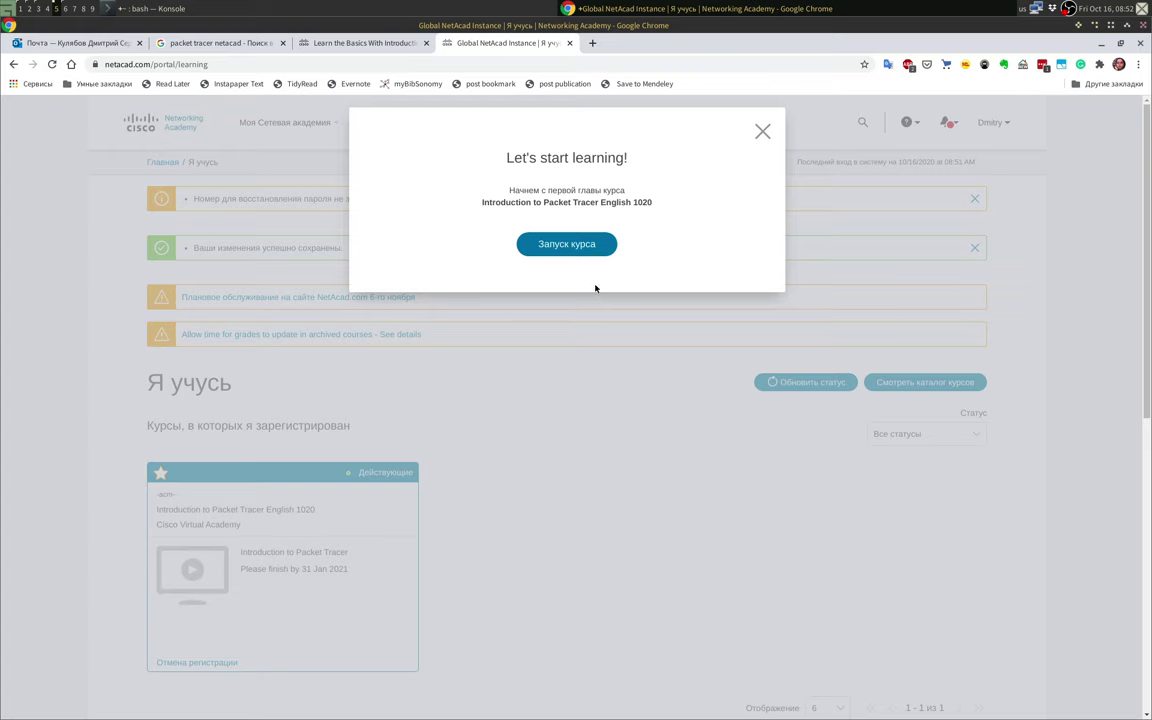
# Step: Launch Introduction to Packet Tracer English 1020 and advance through every tour step to the end
pyautogui.click(585, 245)
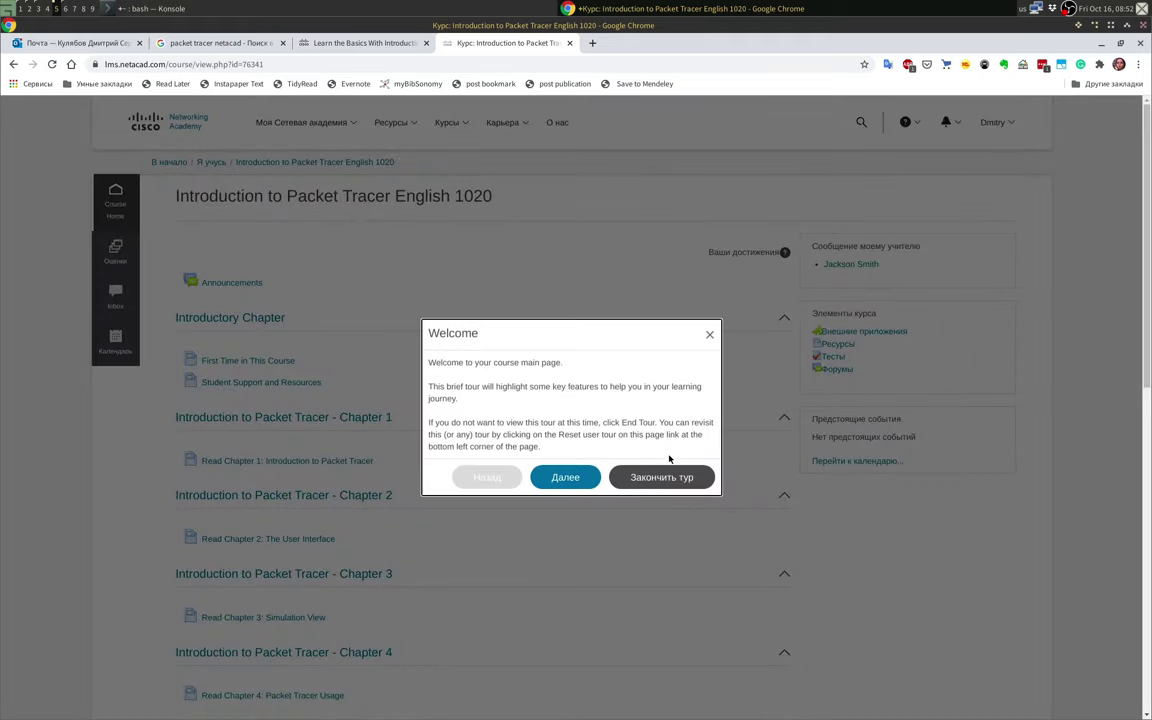
pyautogui.click(561, 477)
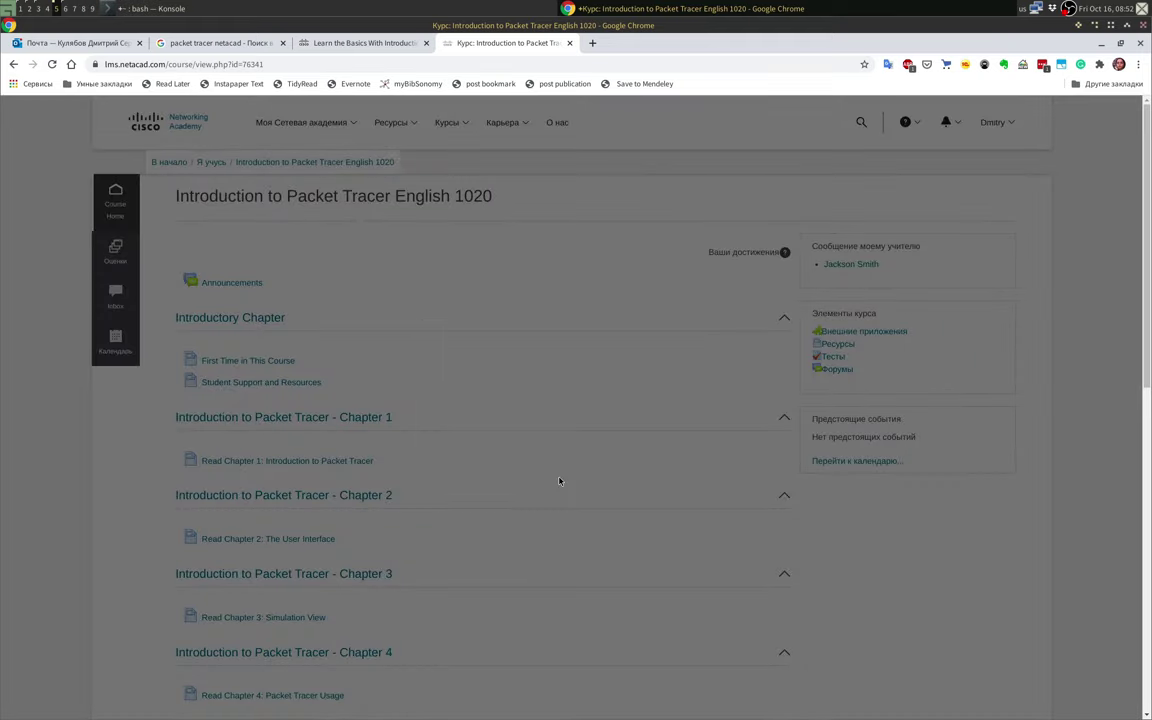
pyautogui.click(545, 250)
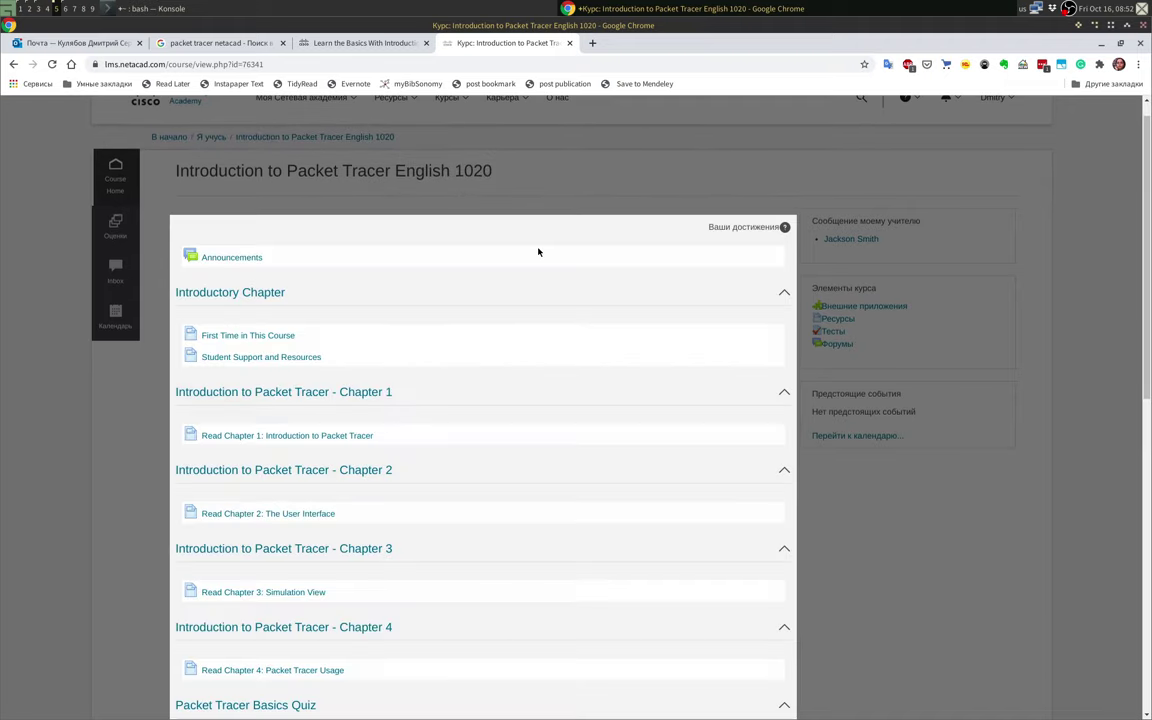
pyautogui.click(946, 337)
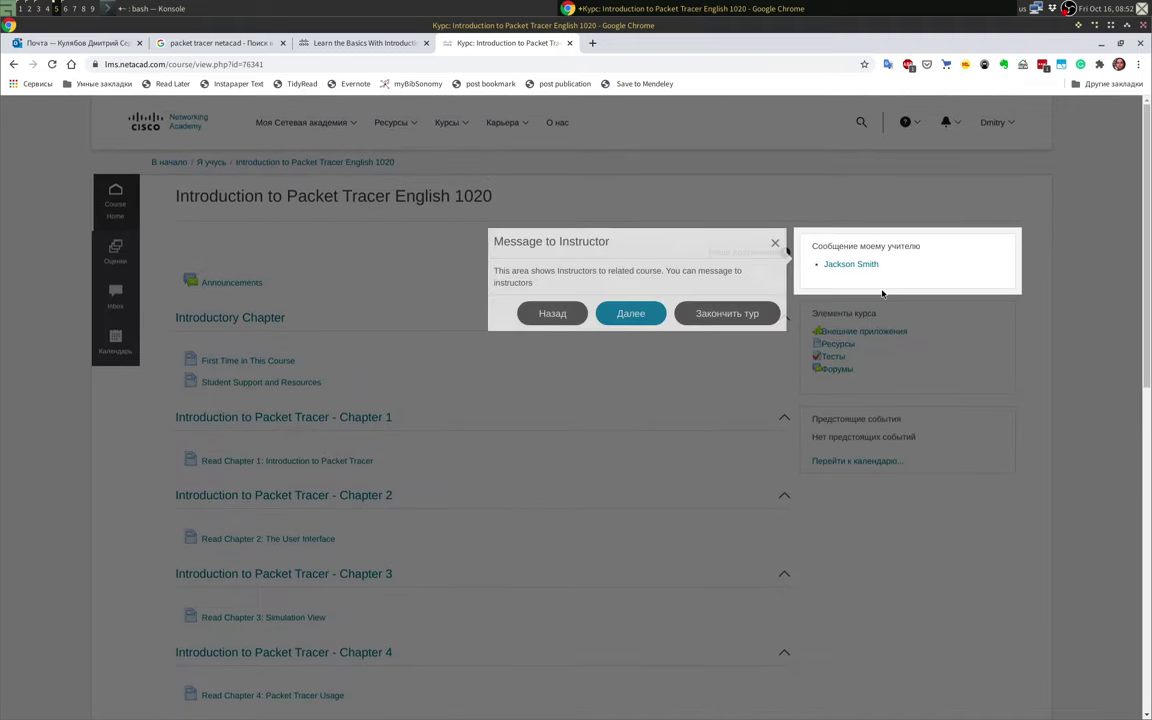
pyautogui.click(630, 315)
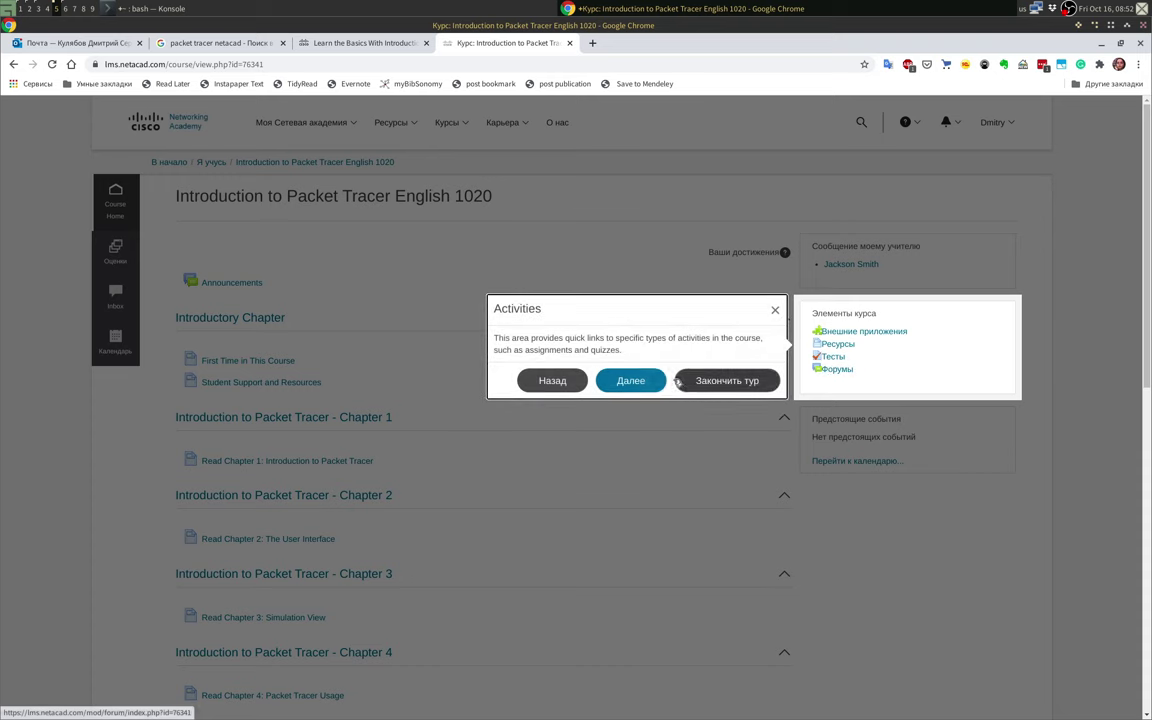
pyautogui.click(638, 380)
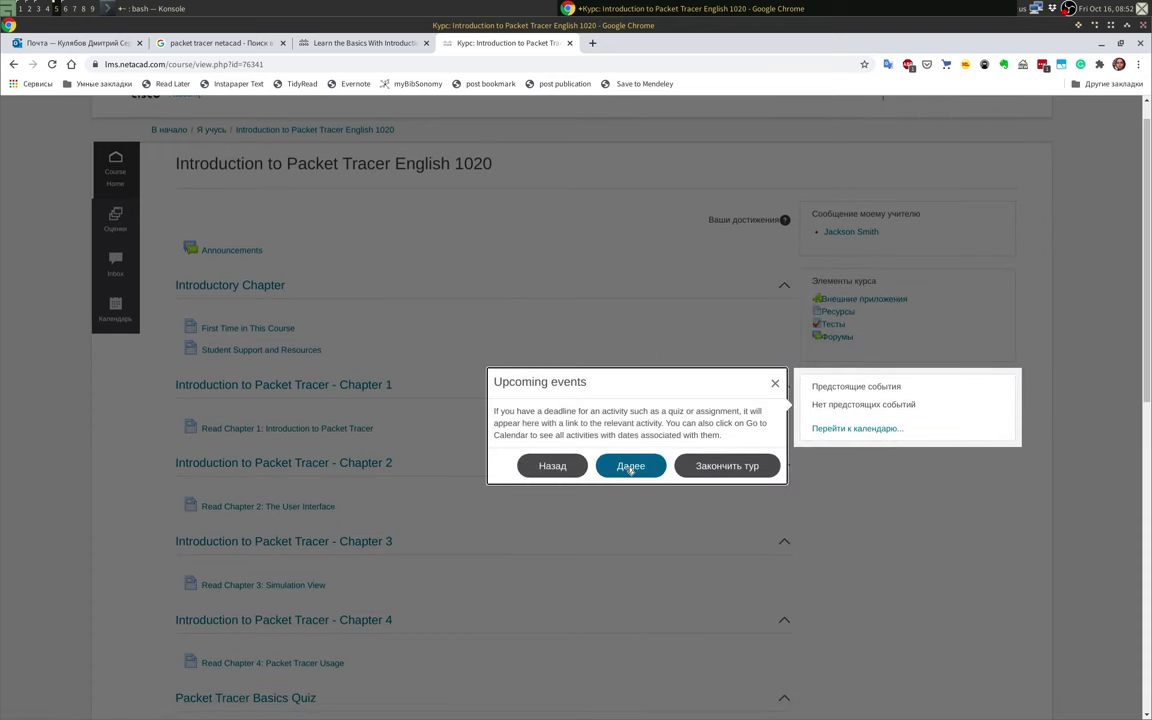
pyautogui.click(630, 465)
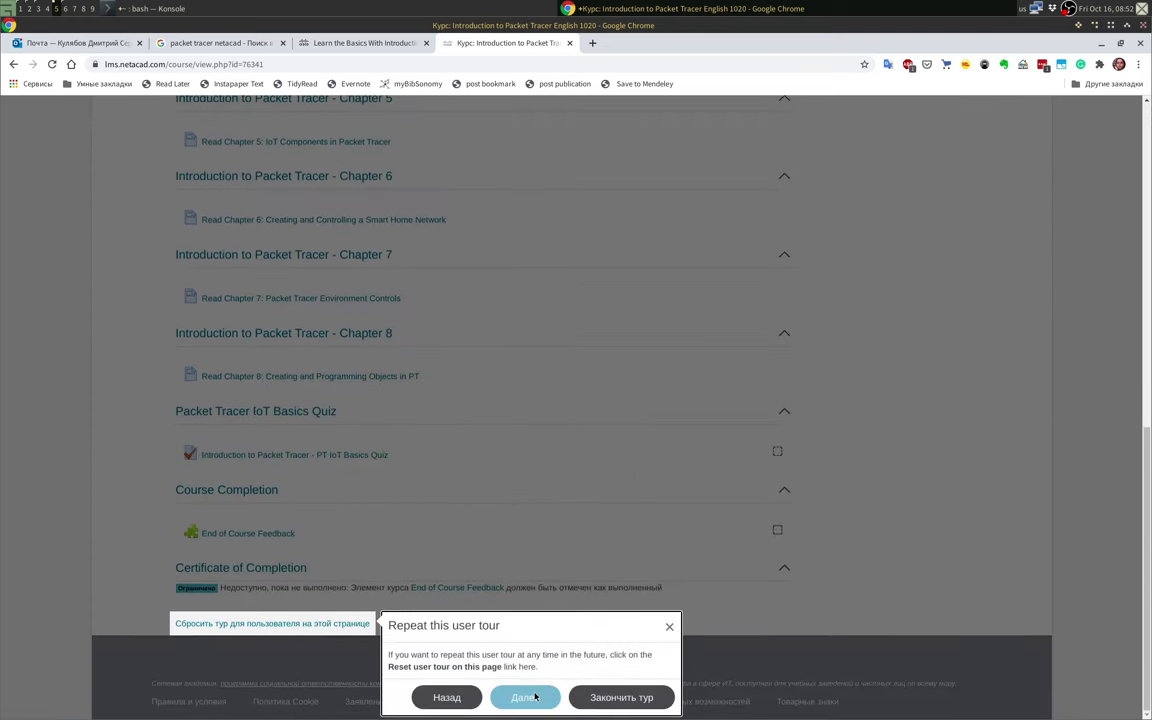
pyautogui.click(525, 697)
pyautogui.scroll(5, 600, 490)
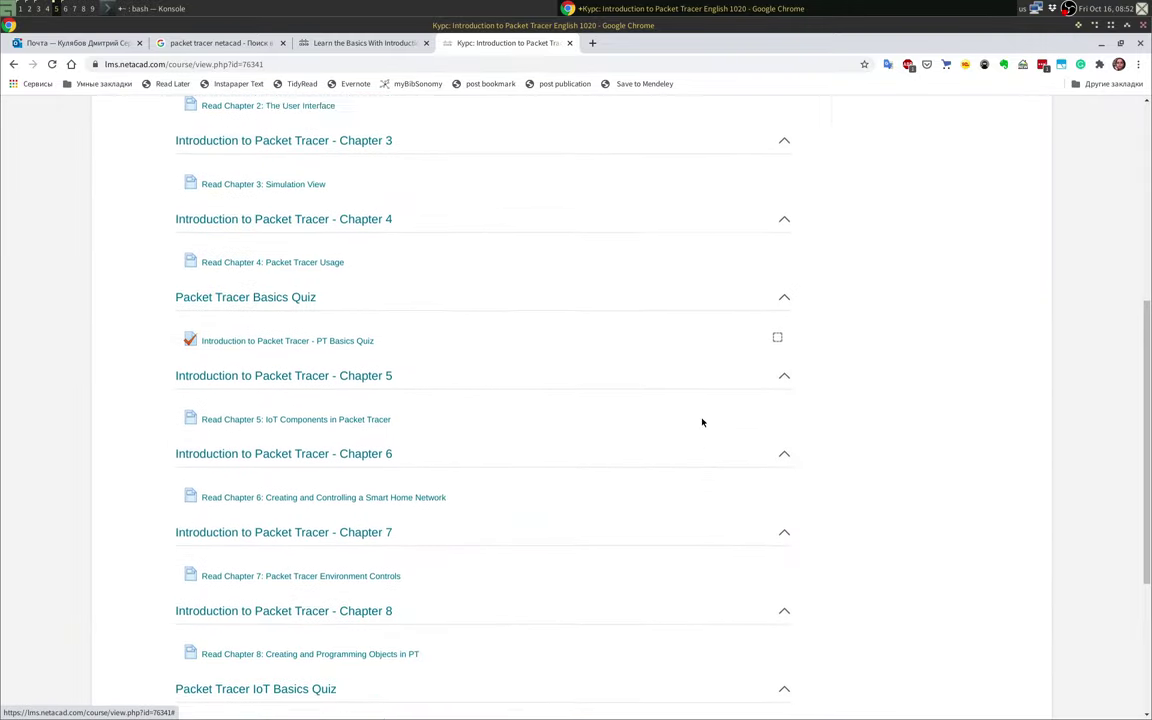
pyautogui.scroll(2, 808, 315)
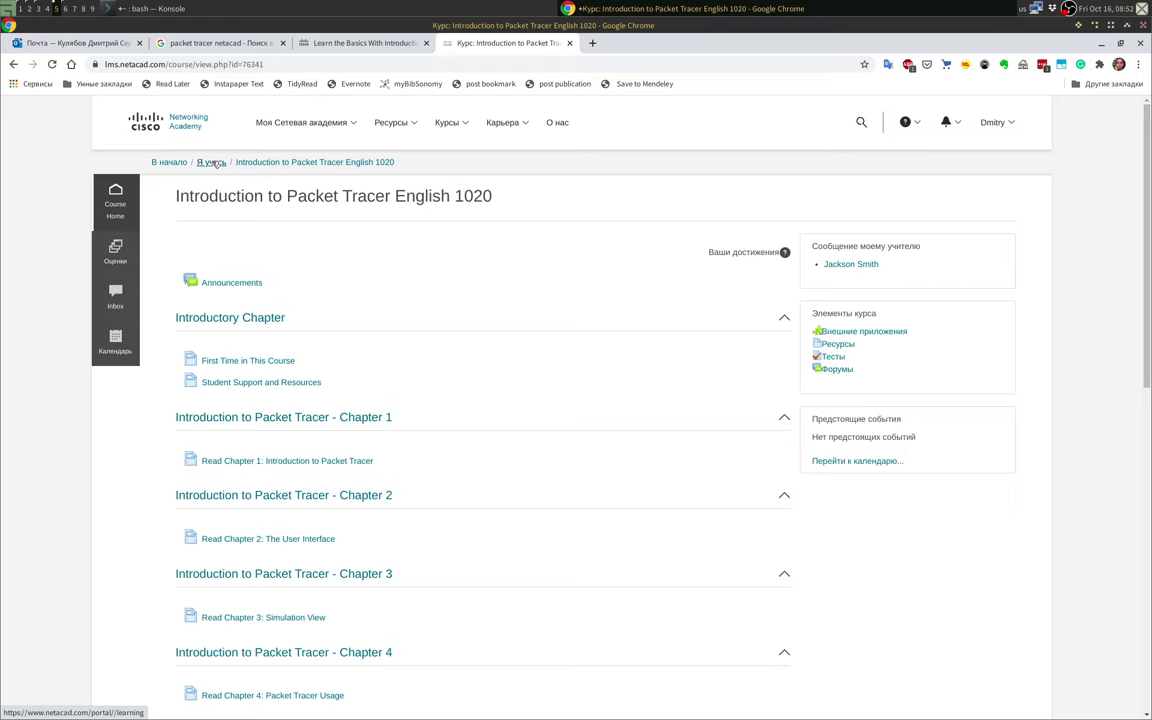
# Step: Reopen the course and follow Student Support and Resources to the Packet Tracer download section
pyautogui.click(162, 163)
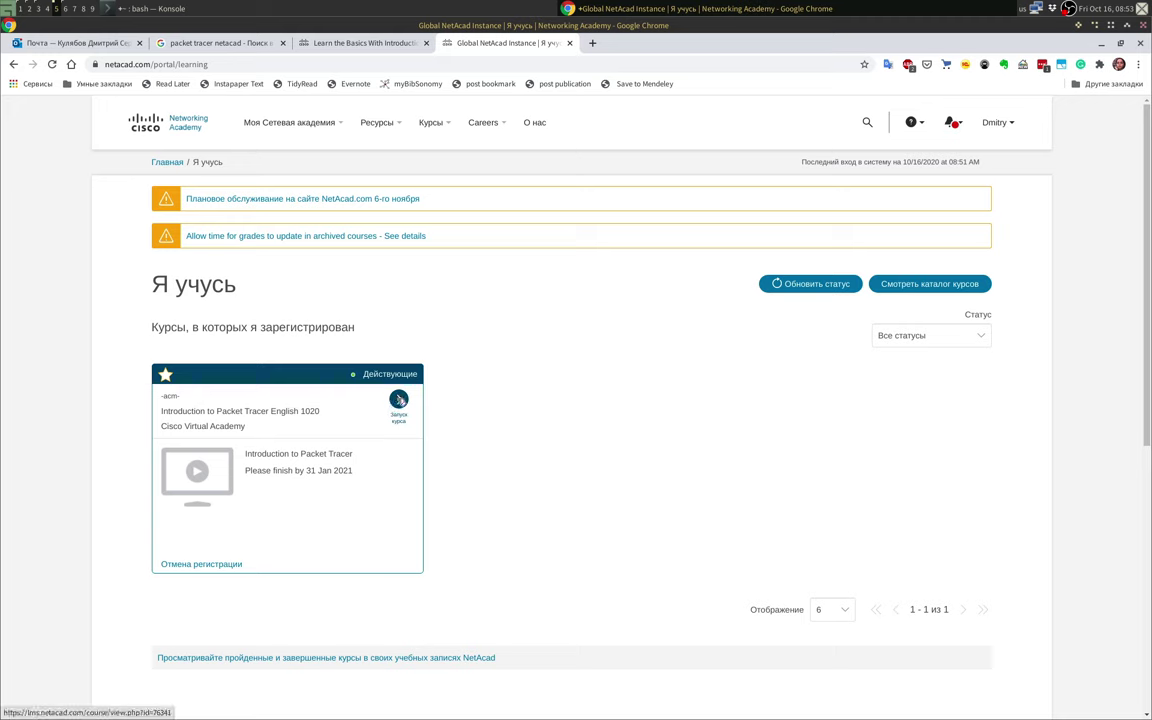
pyautogui.click(399, 400)
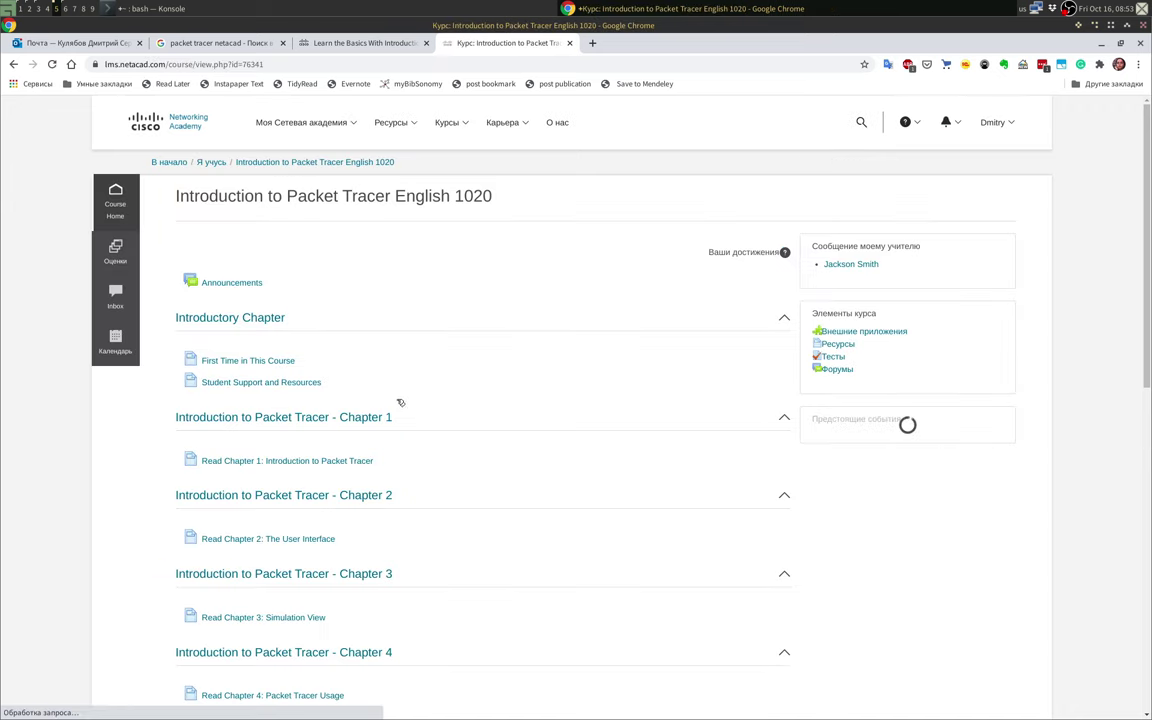
pyautogui.click(291, 383)
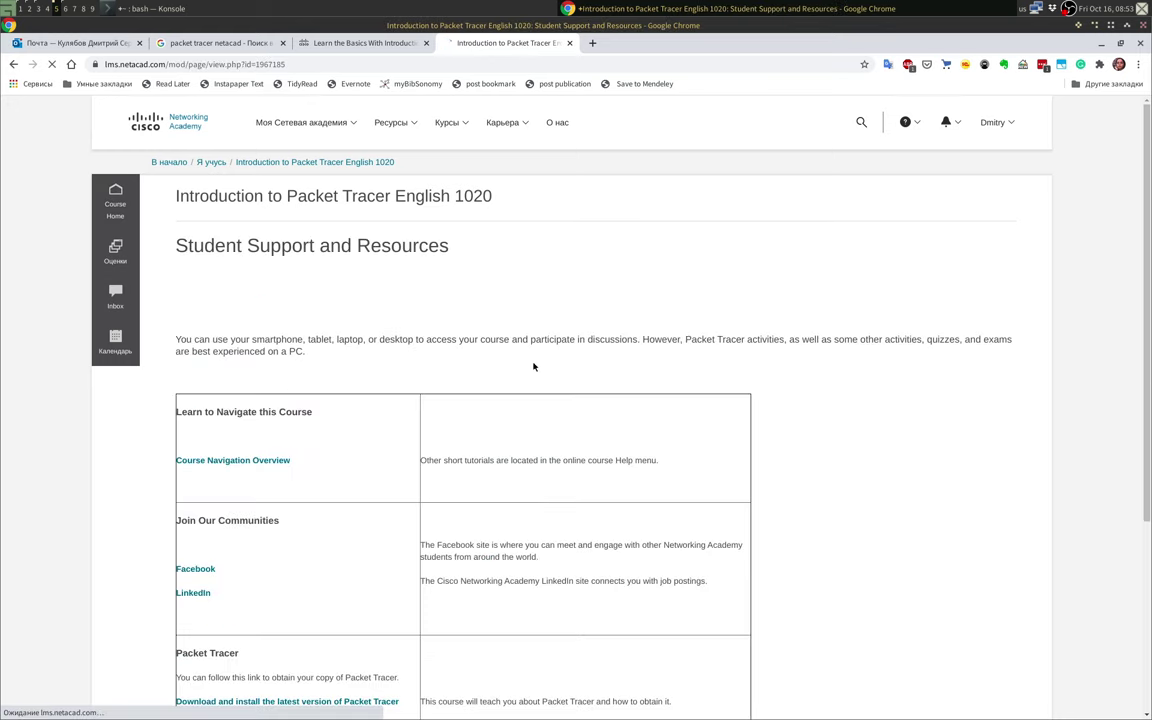
pyautogui.scroll(-5, 520, 420)
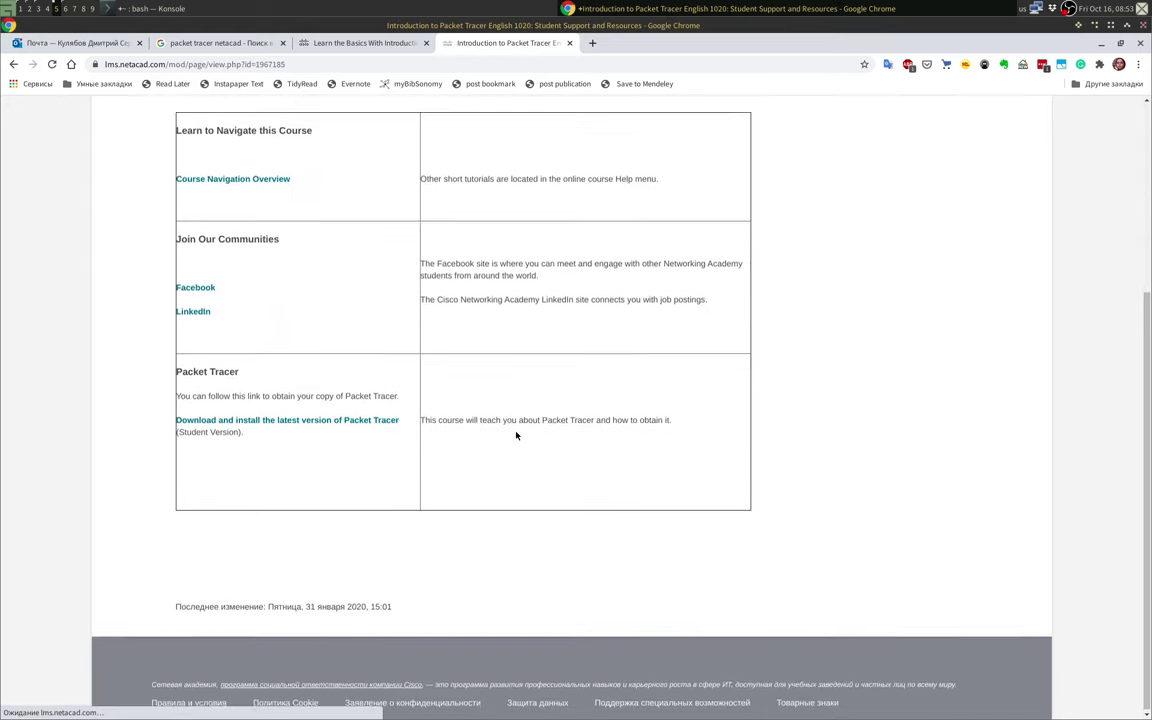
pyautogui.click(257, 421)
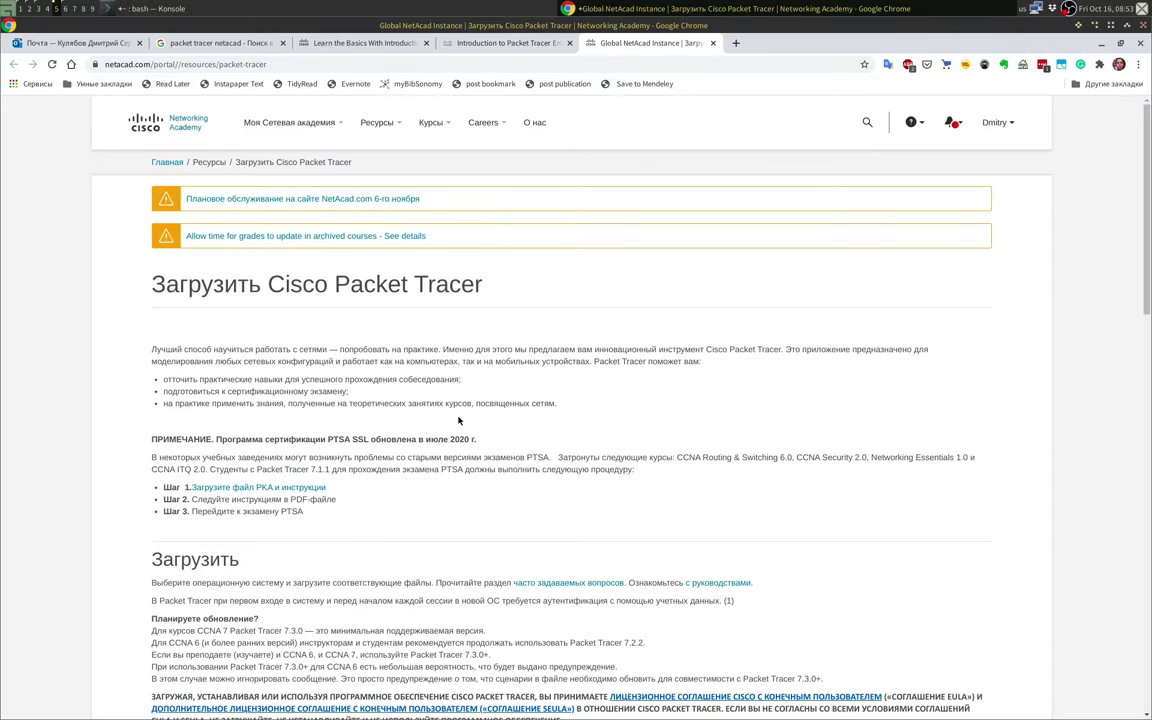
pyautogui.scroll(-3, 445, 462)
pyautogui.scroll(-5, 445, 462)
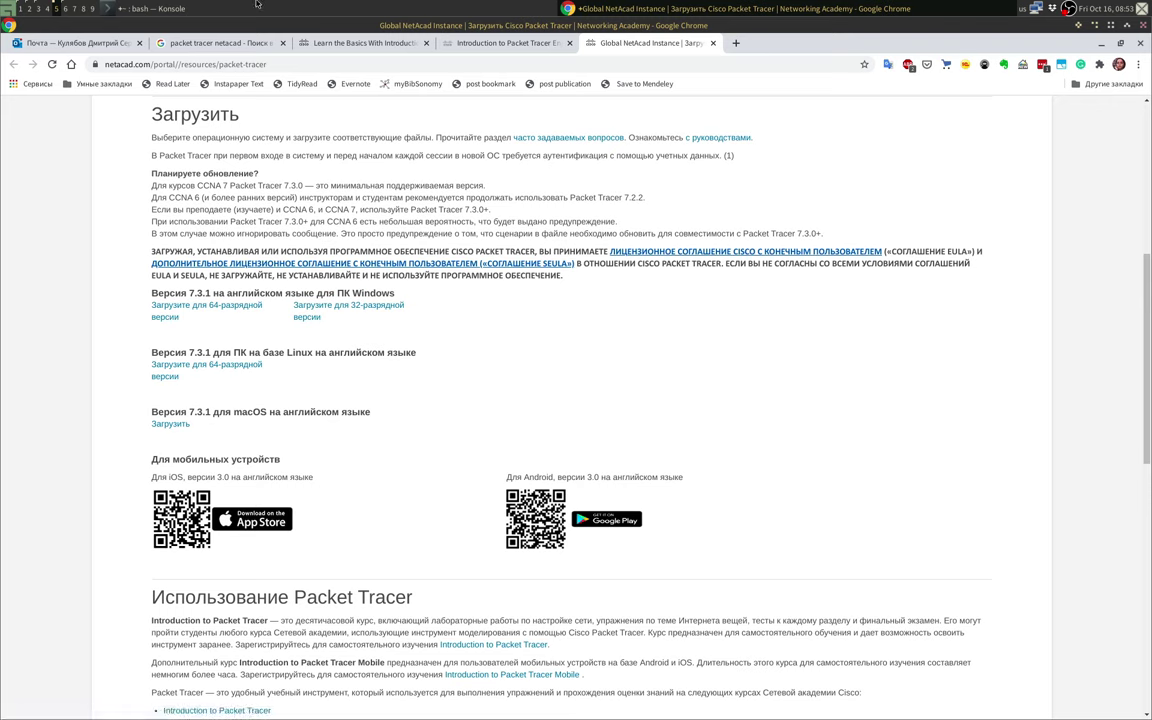
pyautogui.hotkey('alt', 'Tab')
# Step: Run the packettracer command in Konsole to bring up Packet Tracer's netacad.com login window
pyautogui.write('packettracer')
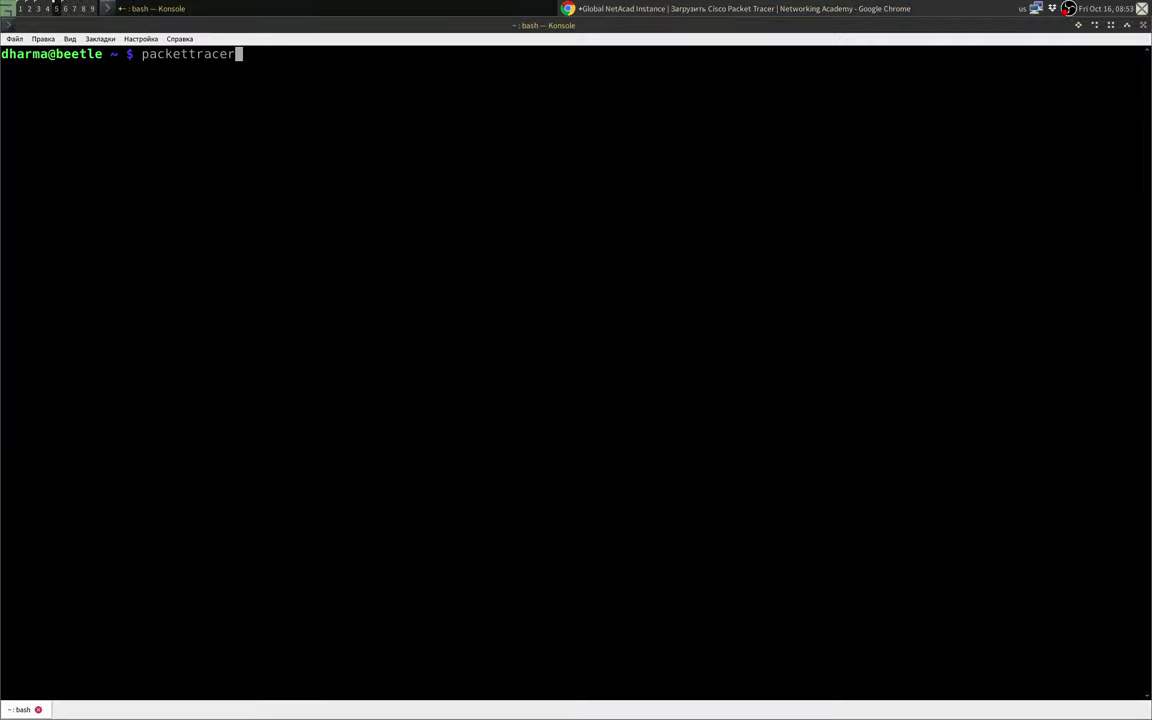
pyautogui.press('Return')
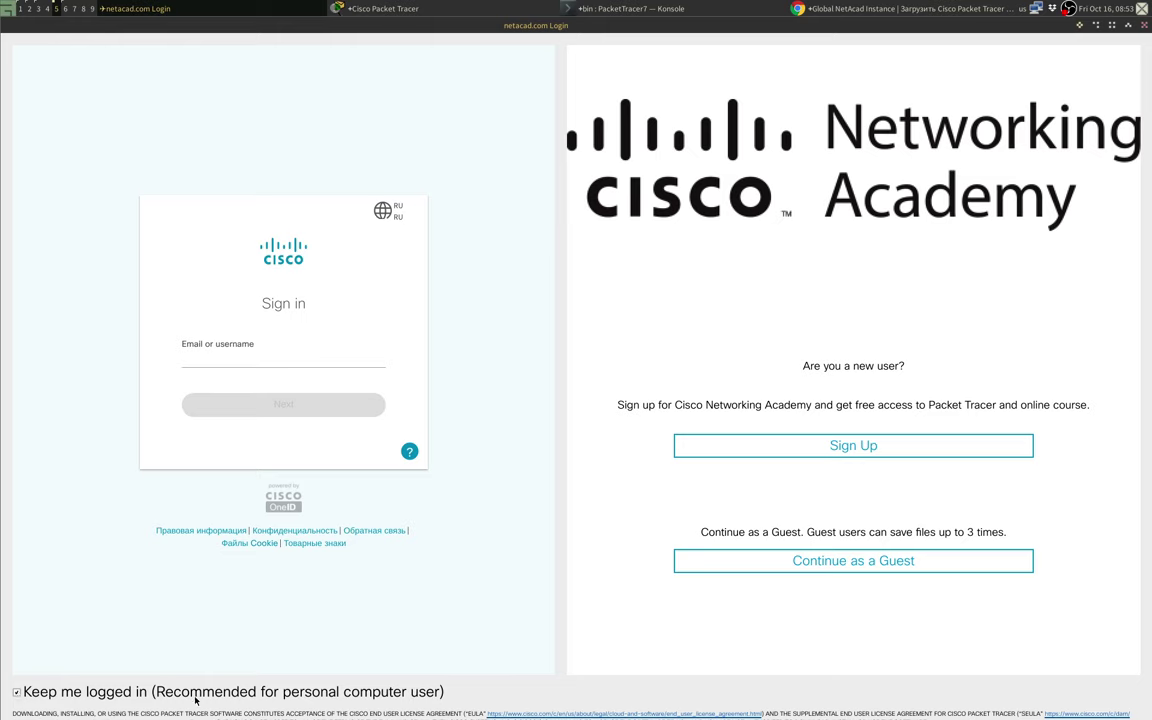
# Step: Sign in to Packet Tracer with the NetAcad account's e-mail address and password
pyautogui.click(253, 354)
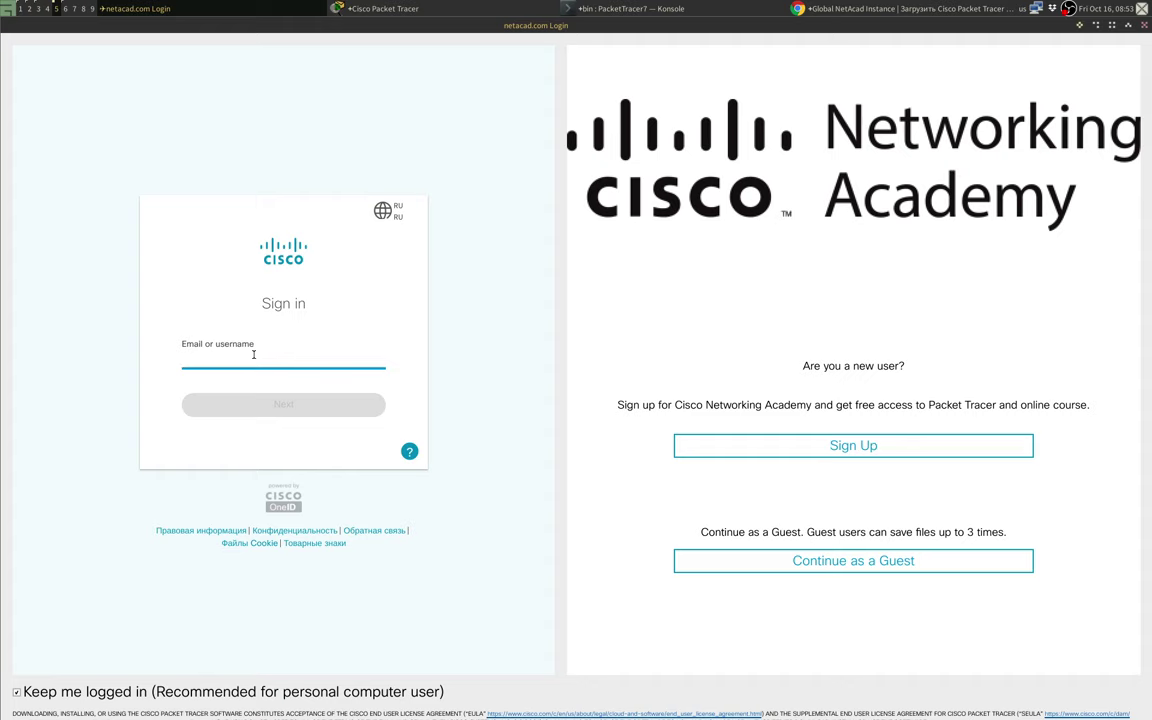
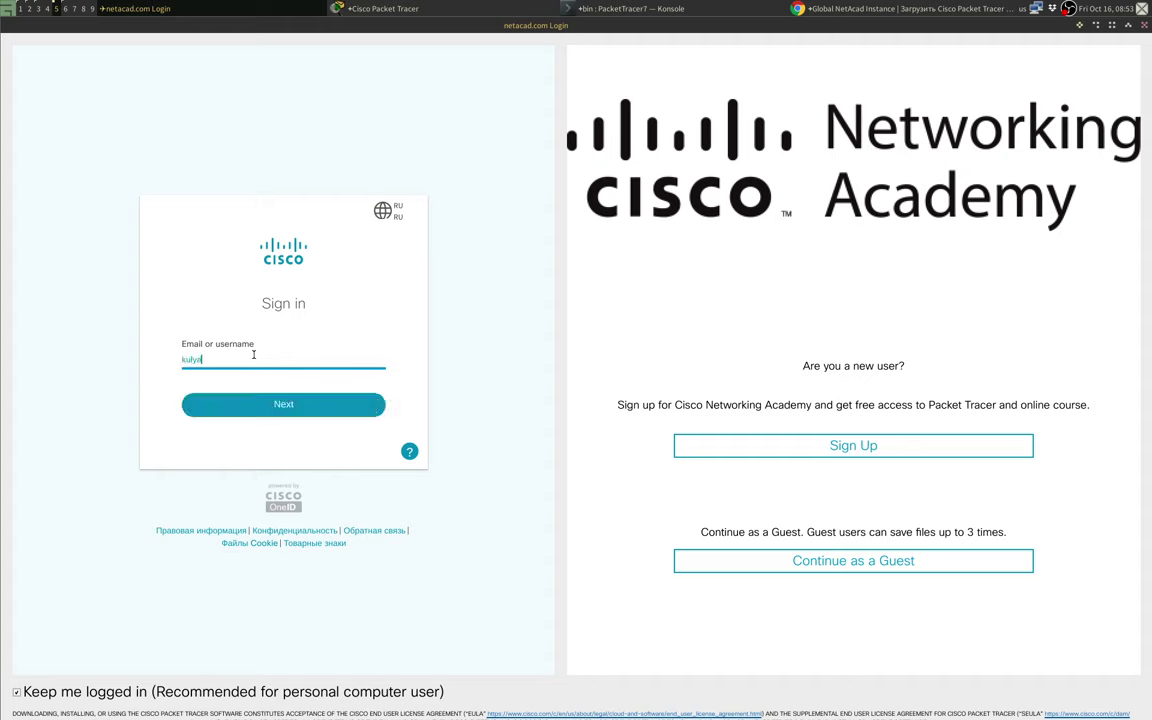
pyautogui.click(279, 405)
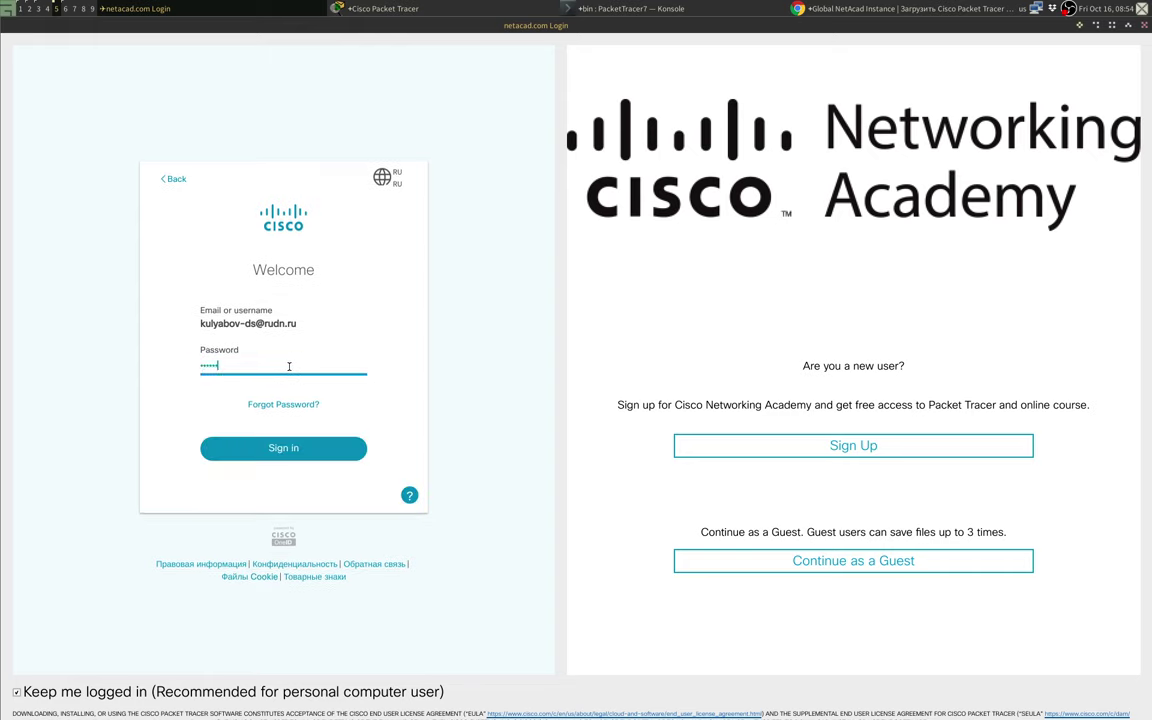
pyautogui.write('•••')
pyautogui.click(298, 455)
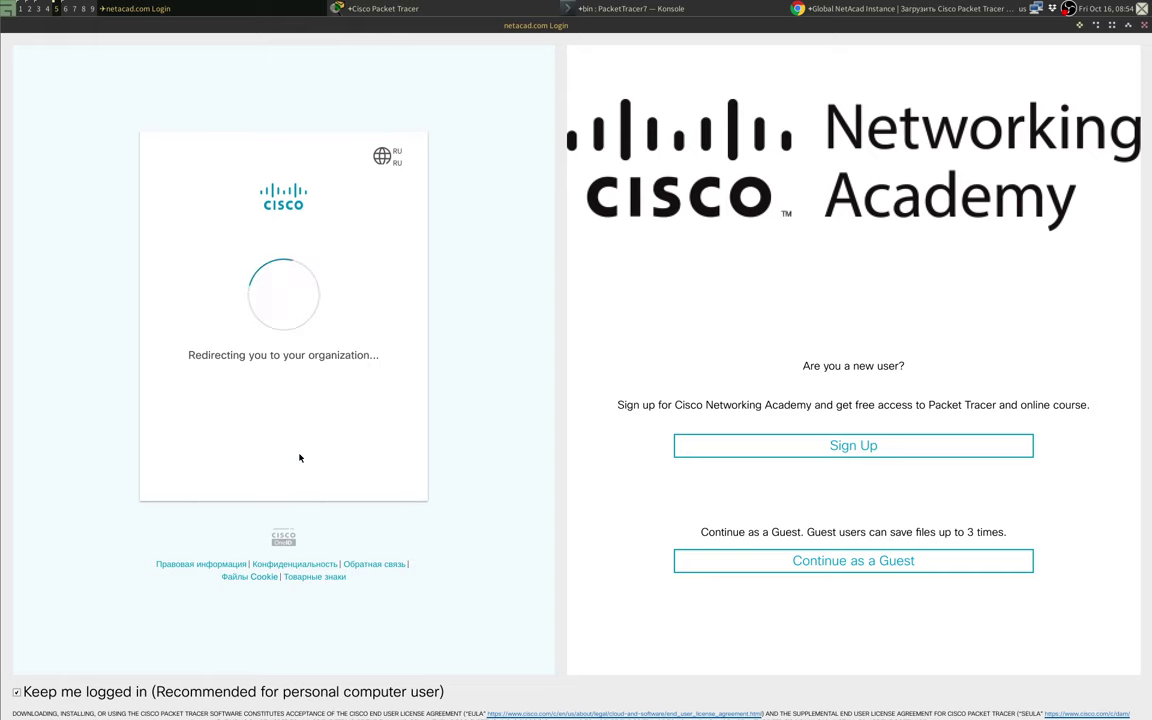